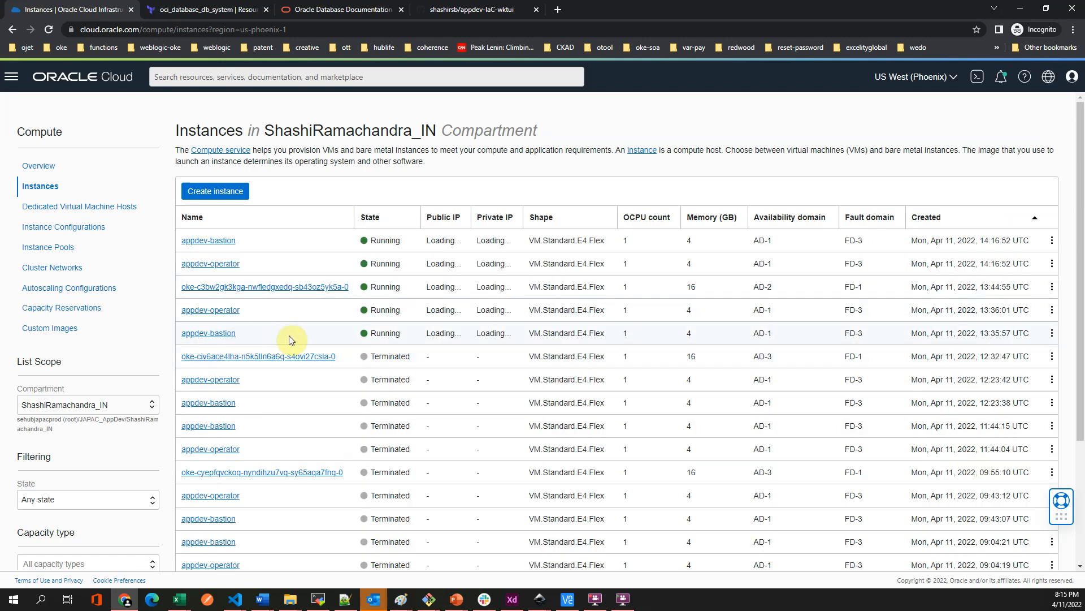
# - Scroll the Compute Instances list to show the running instances' public and private IPs
pyautogui.scroll(-3, 404, 353)
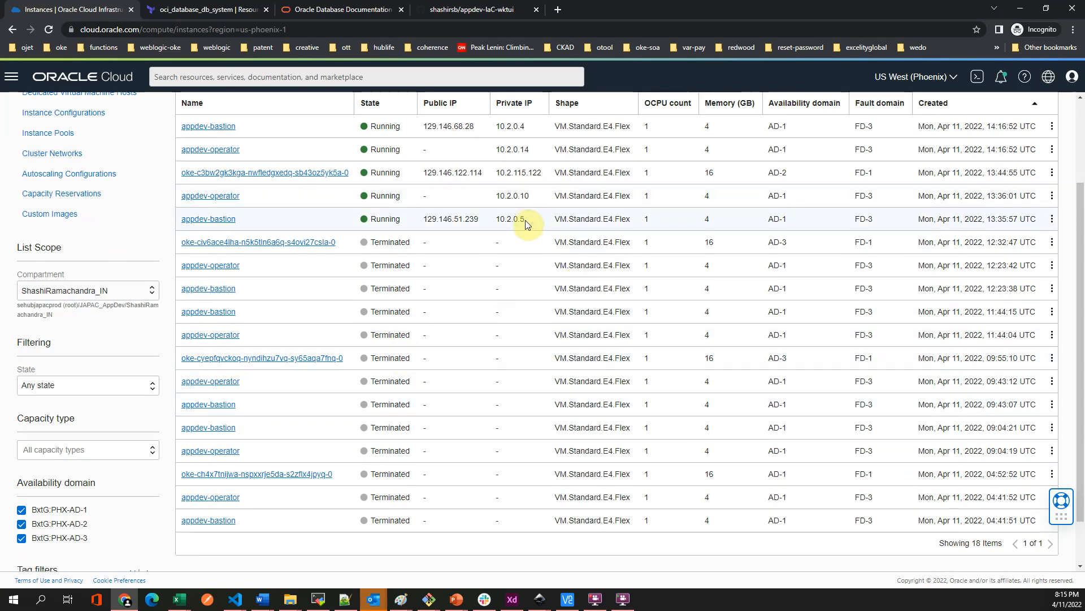
pyautogui.scroll(-1, 528, 224)
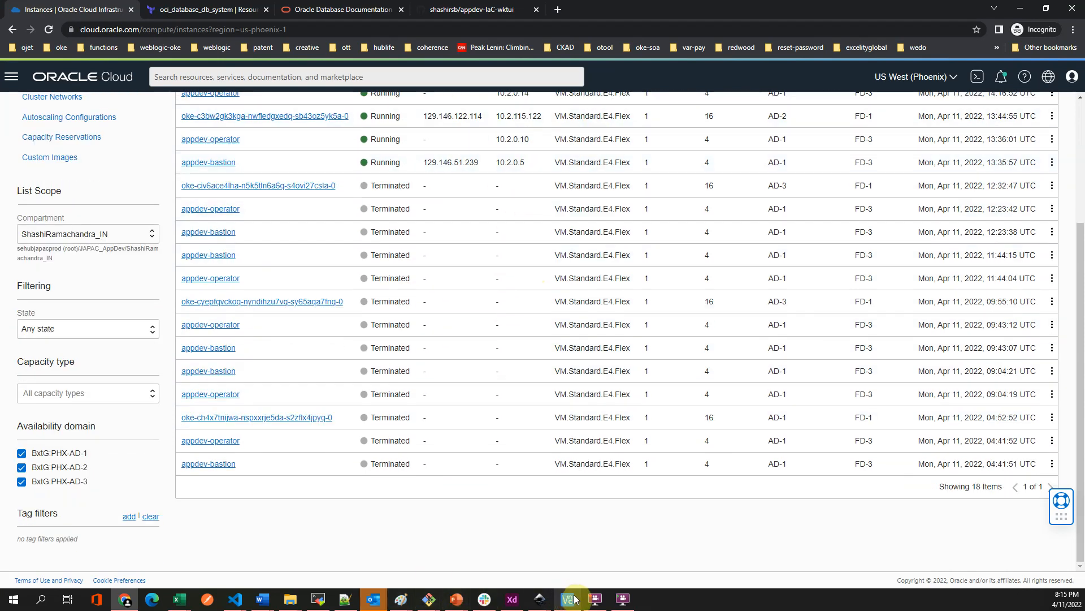
# - Replace the ssh command's host IP with the bastion's public IP 129.146.51.239
pyautogui.click(345, 599)
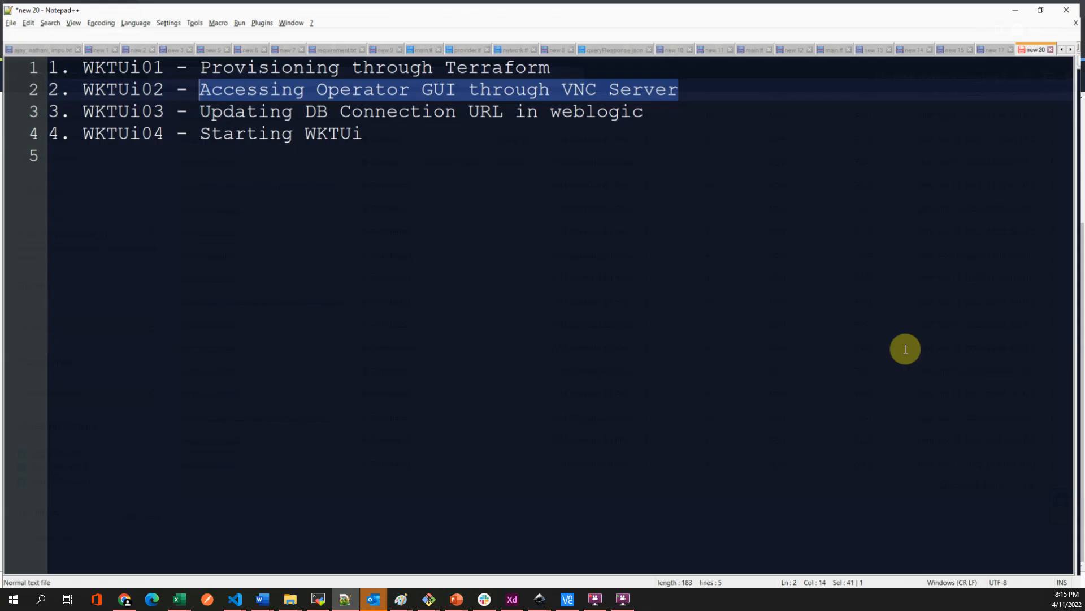
pyautogui.click(1000, 45)
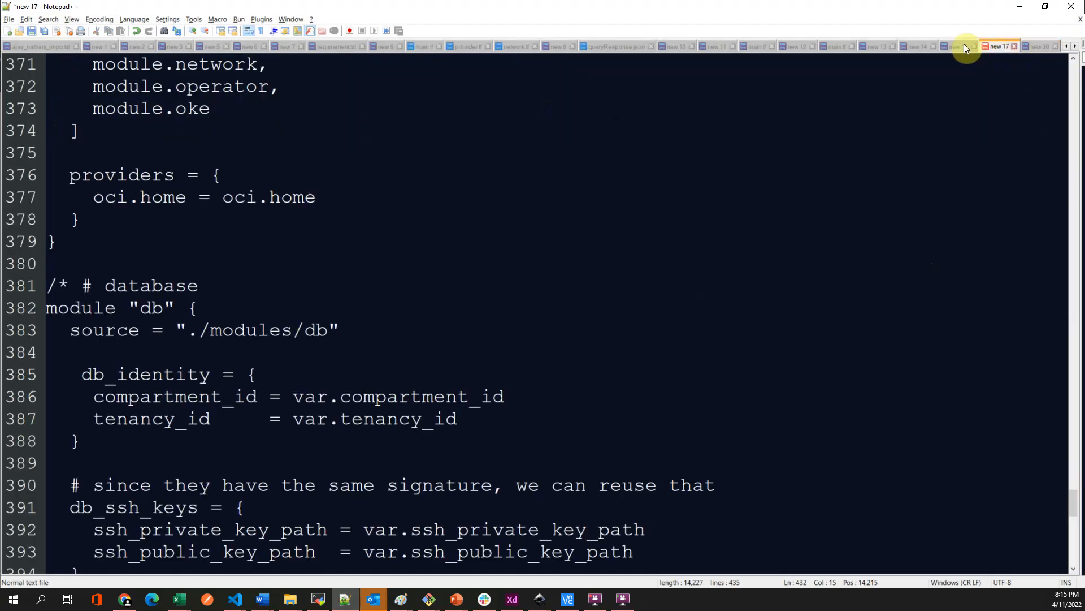
pyautogui.click(949, 49)
pyautogui.click(286, 89)
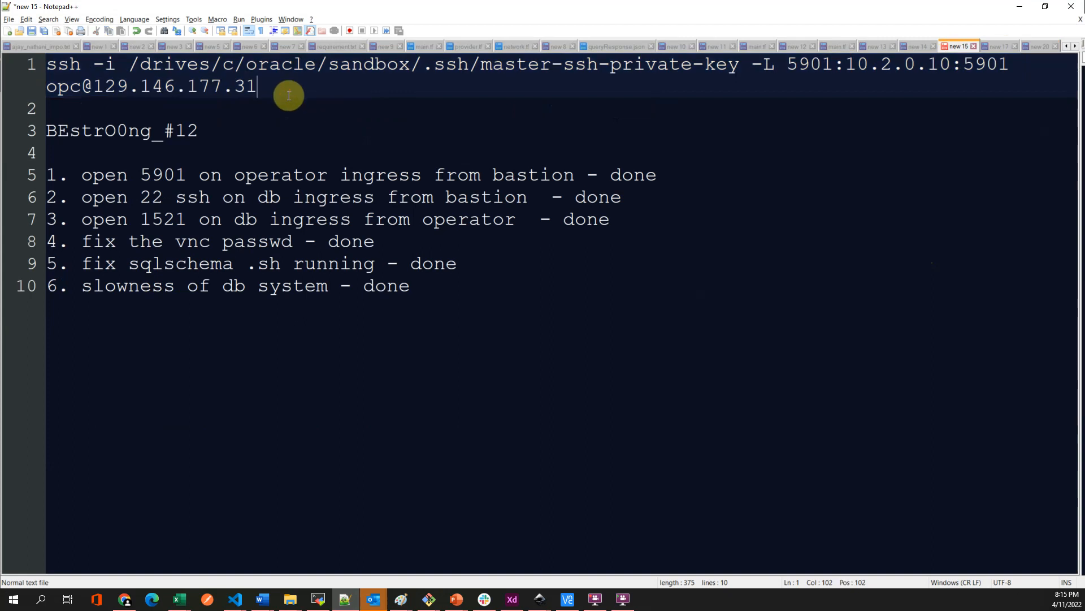
pyautogui.hotkey('alt', 'Tab')
pyautogui.moveTo(485, 163); pyautogui.dragTo(429, 153)
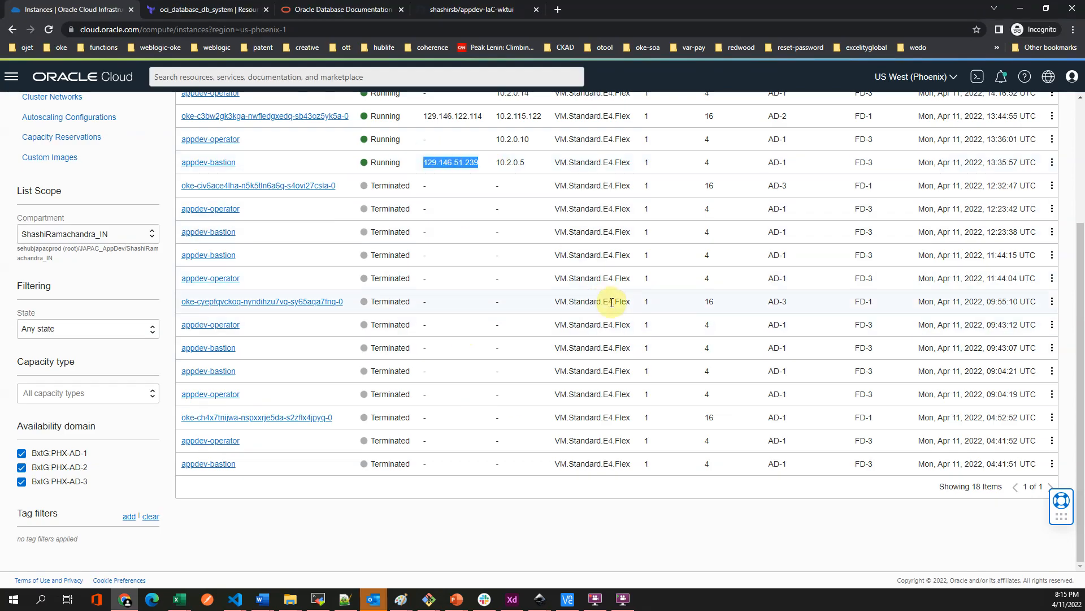
pyautogui.hotkey('alt', 'Tab')
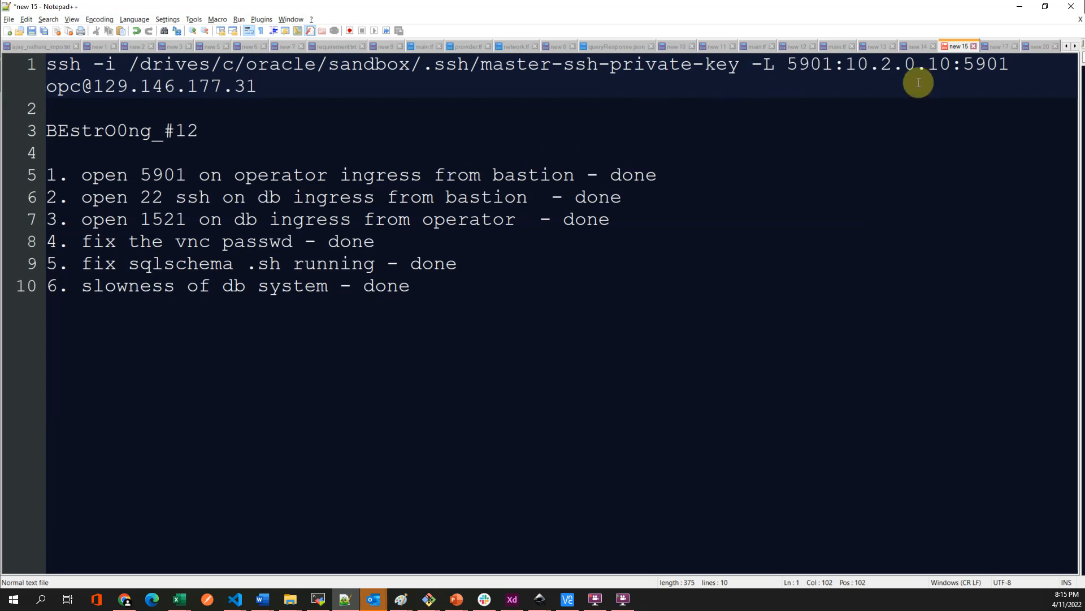
pyautogui.click(275, 86)
pyautogui.moveTo(275, 87); pyautogui.dragTo(104, 88)
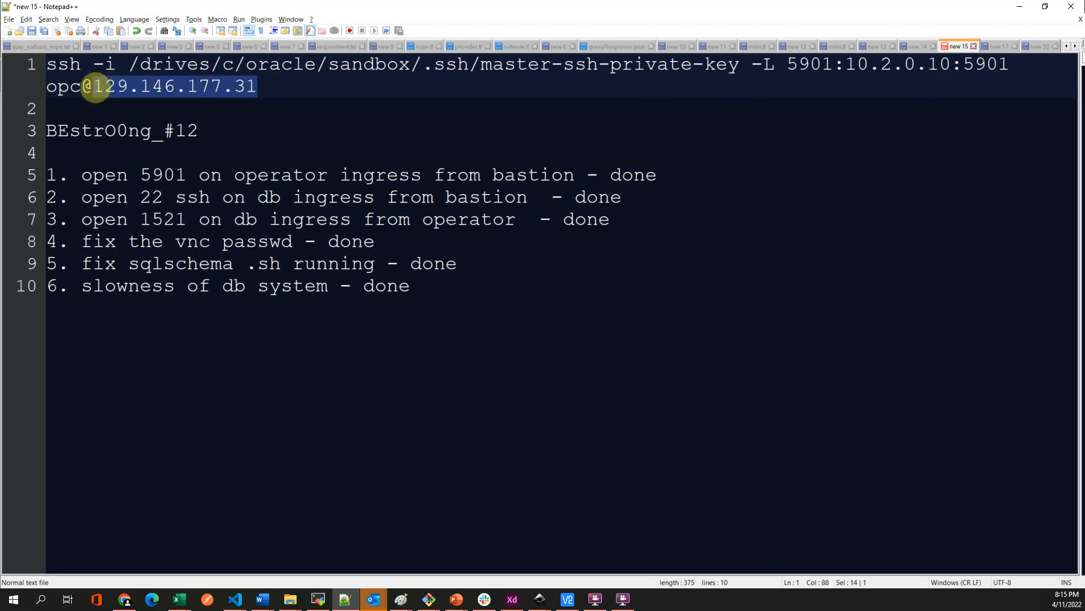
pyautogui.write('129.146.51.239')
# - Put the operator's private IP 10.2.0.10 in the tunnel command and select the whole line
pyautogui.hotkey('alt', 'Tab')
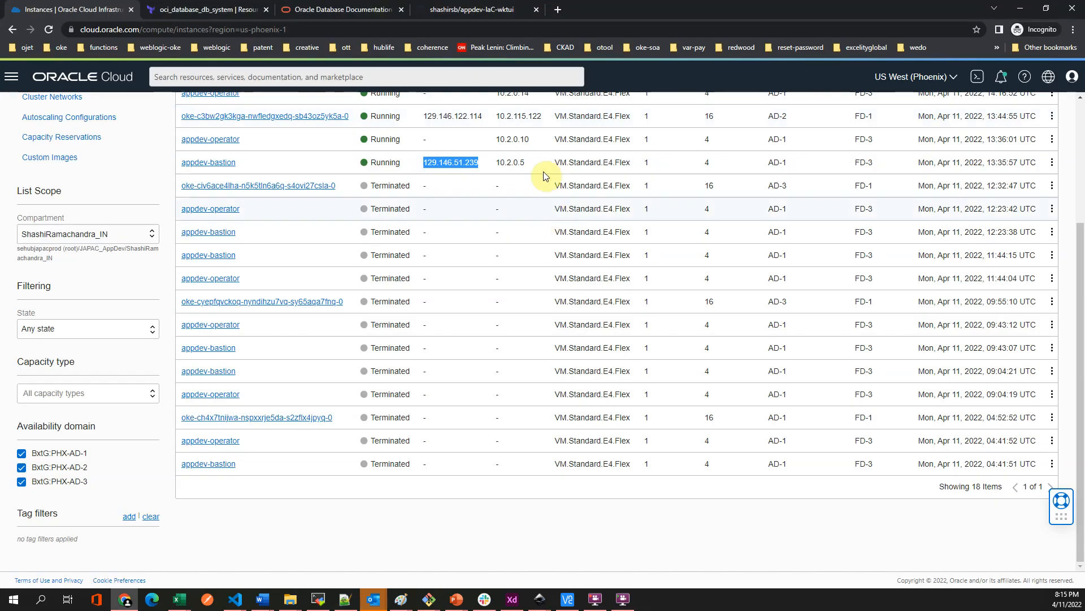
pyautogui.moveTo(538, 137); pyautogui.dragTo(509, 135)
pyautogui.hotkey('ctrl', 'c')
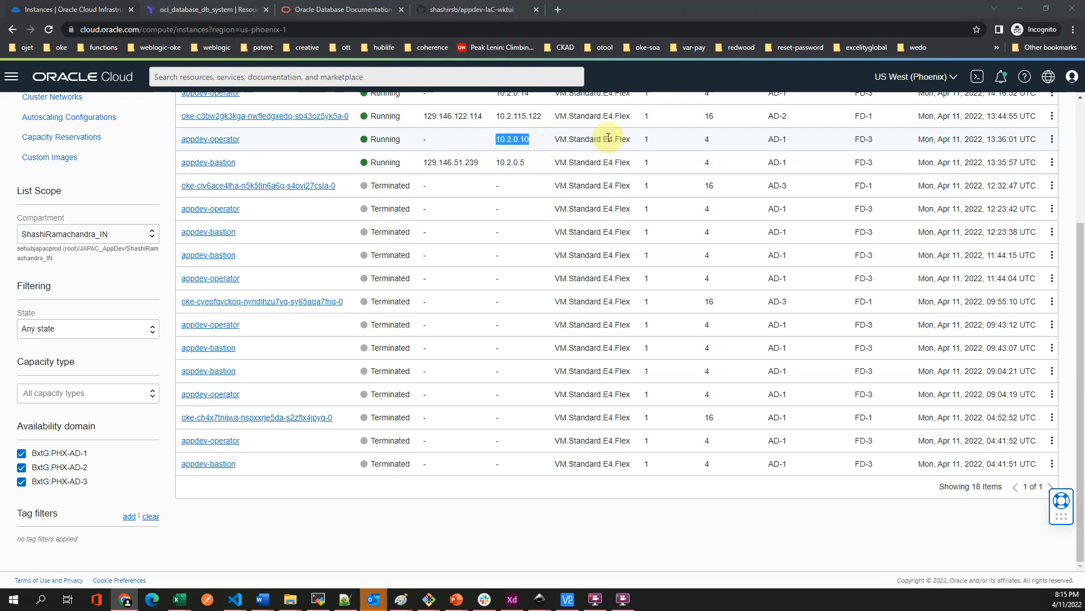
pyautogui.hotkey('alt', 'Tab')
pyautogui.moveTo(952, 64); pyautogui.dragTo(859, 63)
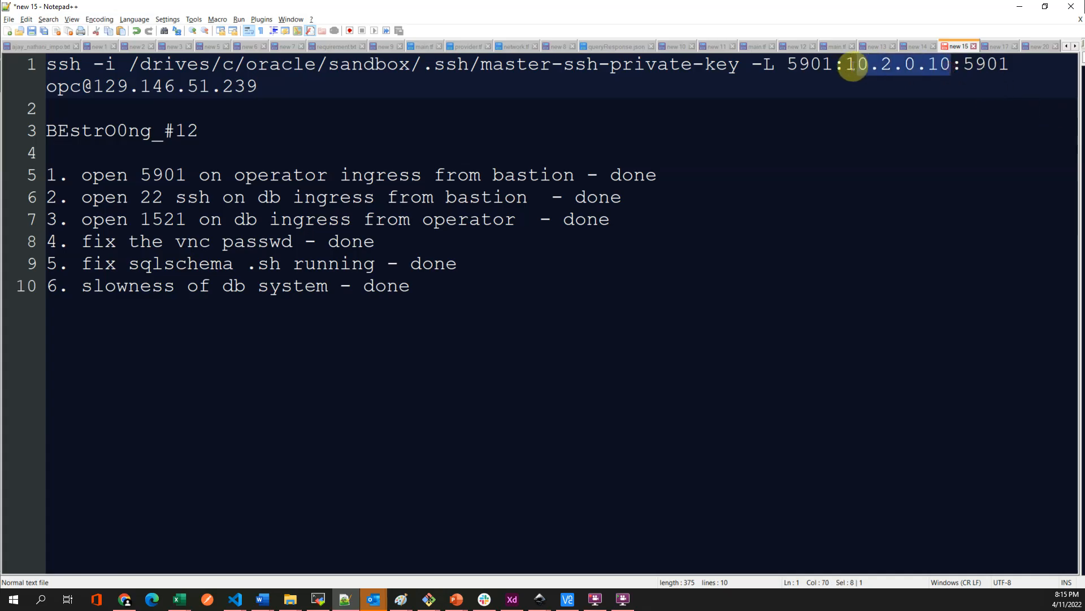
pyautogui.hotkey('ctrl', 'v')
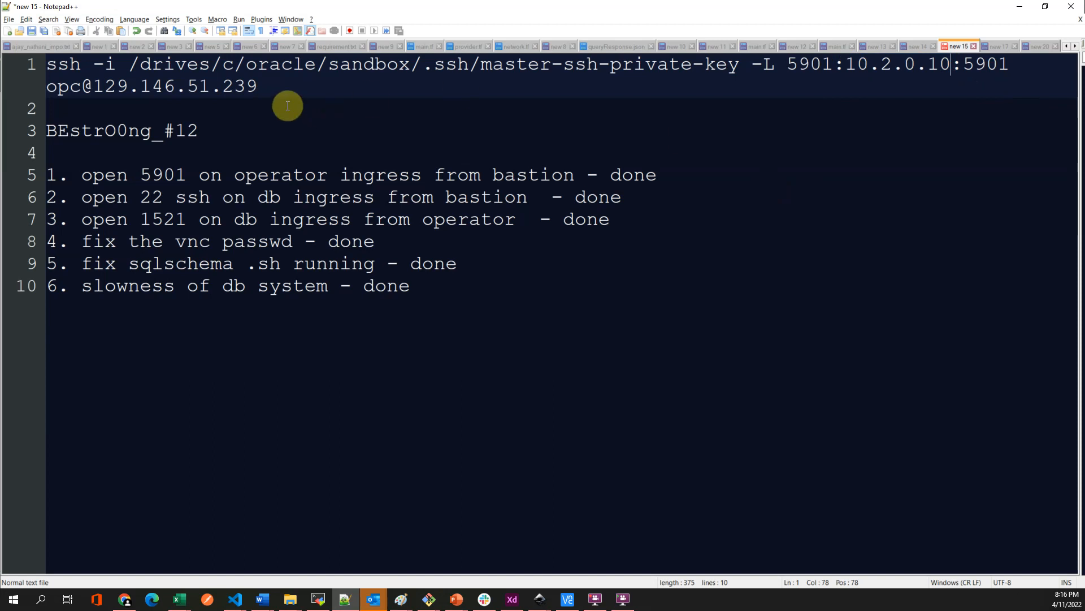
pyautogui.moveTo(283, 84); pyautogui.dragTo(22, 66)
pyautogui.hotkey('ctrl', 'c')
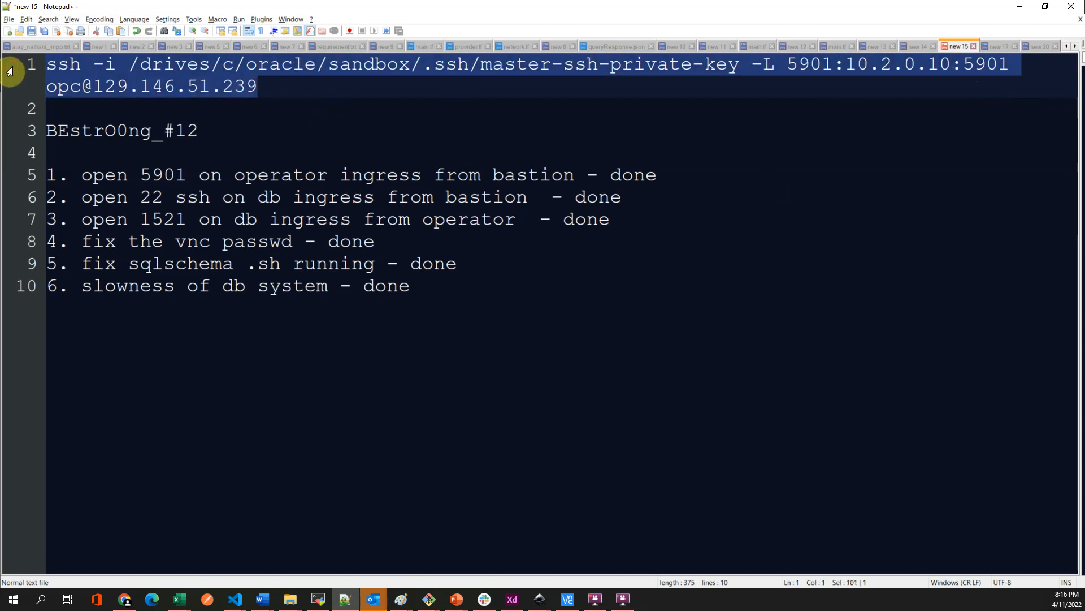
pyautogui.click(319, 599)
# - Run the pasted ssh -L tunnel command in a new local terminal and highlight its key path
pyautogui.click(740, 59)
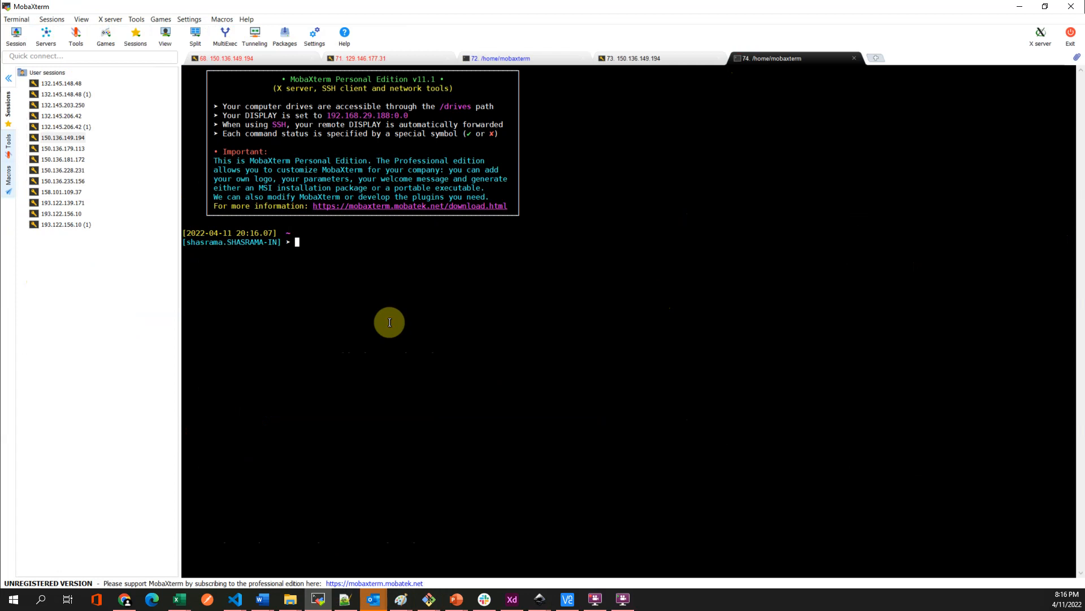
pyautogui.rightClick(390, 322)
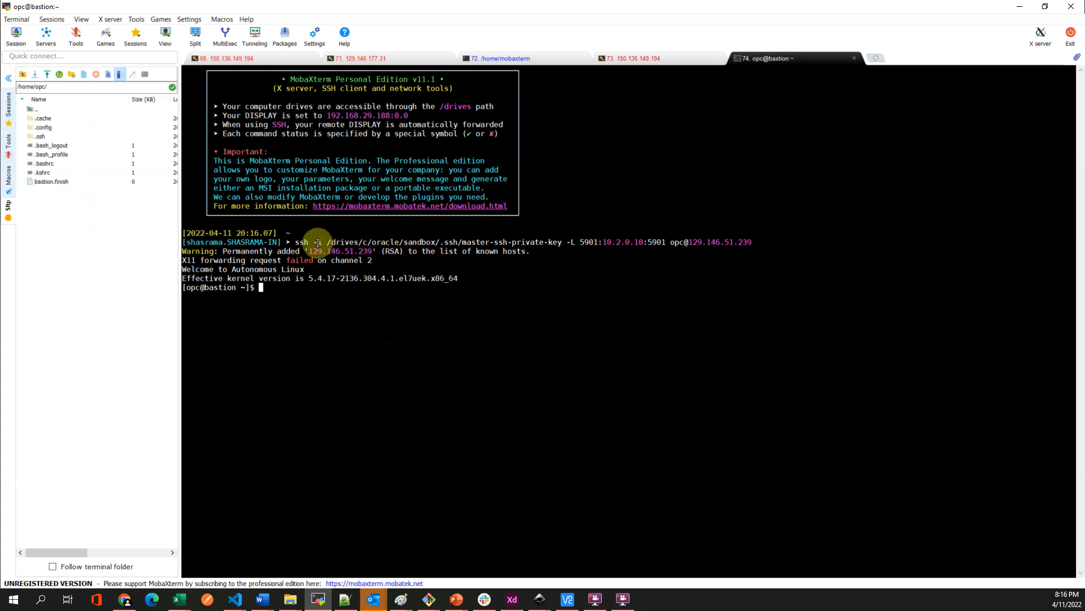
pyautogui.click(564, 240)
pyautogui.moveTo(563, 239); pyautogui.dragTo(331, 239)
pyautogui.click(551, 245)
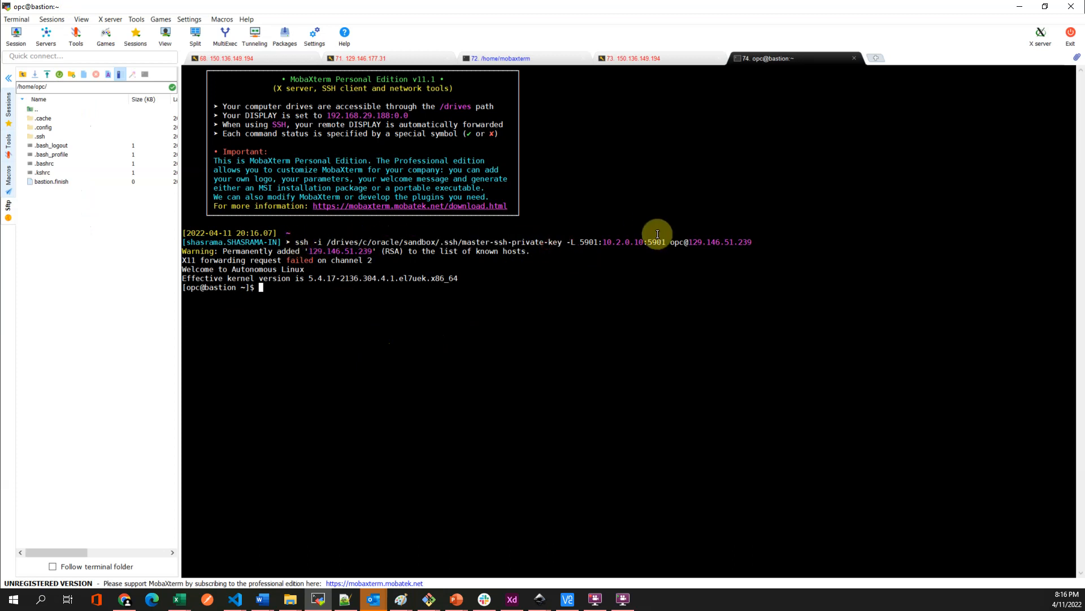
# - Highlight the command's port 5901, bastion IP 129.146.51.239 and operator target 10.2.0.10:5901
pyautogui.moveTo(666, 244)
pyautogui.mouseDown()
pyautogui.moveTo(636, 243)
pyautogui.moveTo(651, 241)
pyautogui.mouseUp()
pyautogui.click(613, 243)
pyautogui.moveTo(751, 242)
pyautogui.mouseDown()
pyautogui.moveTo(715, 242)
pyautogui.moveTo(754, 241)
pyautogui.moveTo(744, 242)
pyautogui.mouseUp()
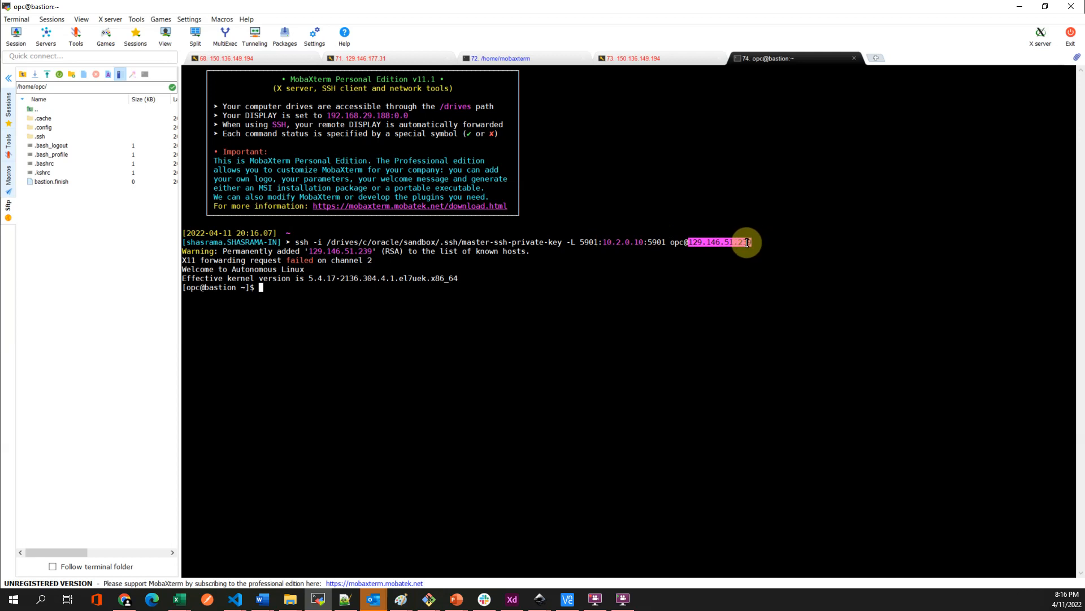
pyautogui.moveTo(588, 243); pyautogui.dragTo(613, 240)
pyautogui.click(659, 242)
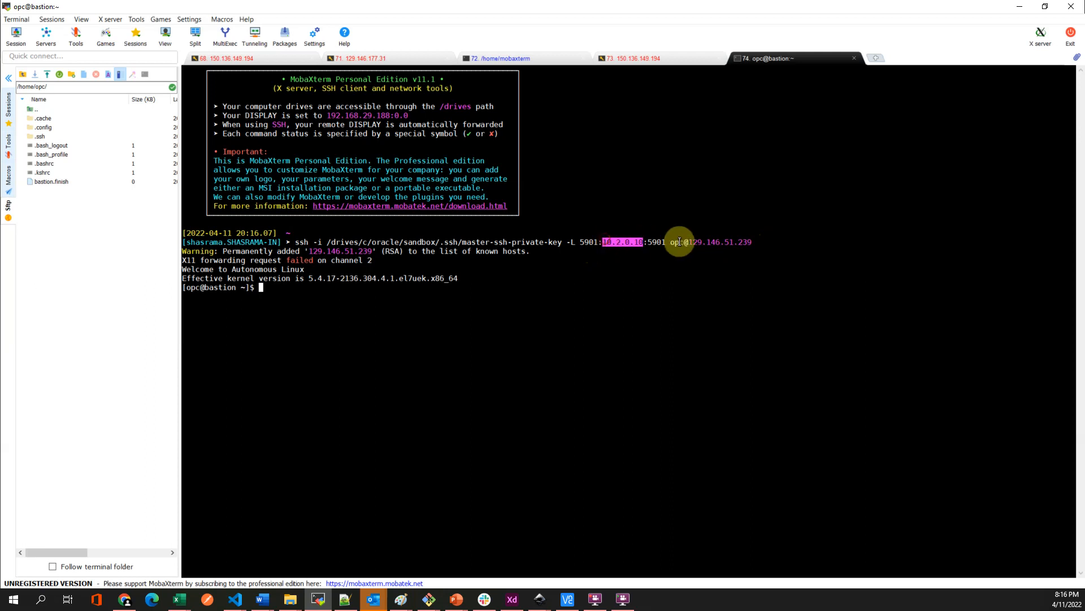
pyautogui.click(600, 244)
pyautogui.moveTo(604, 243); pyautogui.dragTo(681, 243)
pyautogui.click(663, 243)
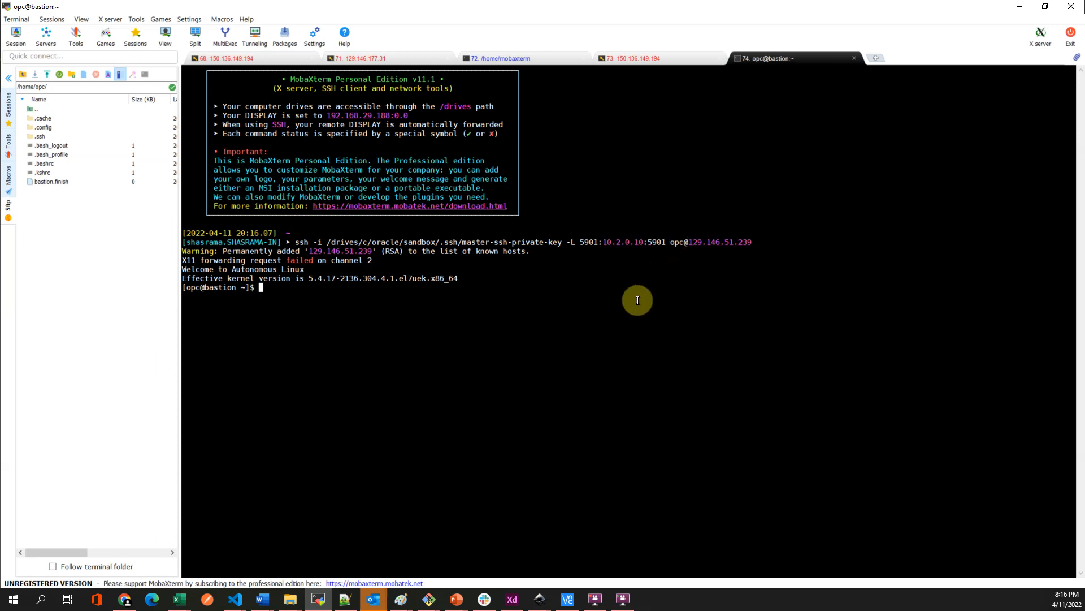
# - Connect VNC Viewer to localhost:5901 and enter the VNC password
pyautogui.moveTo(569, 606)
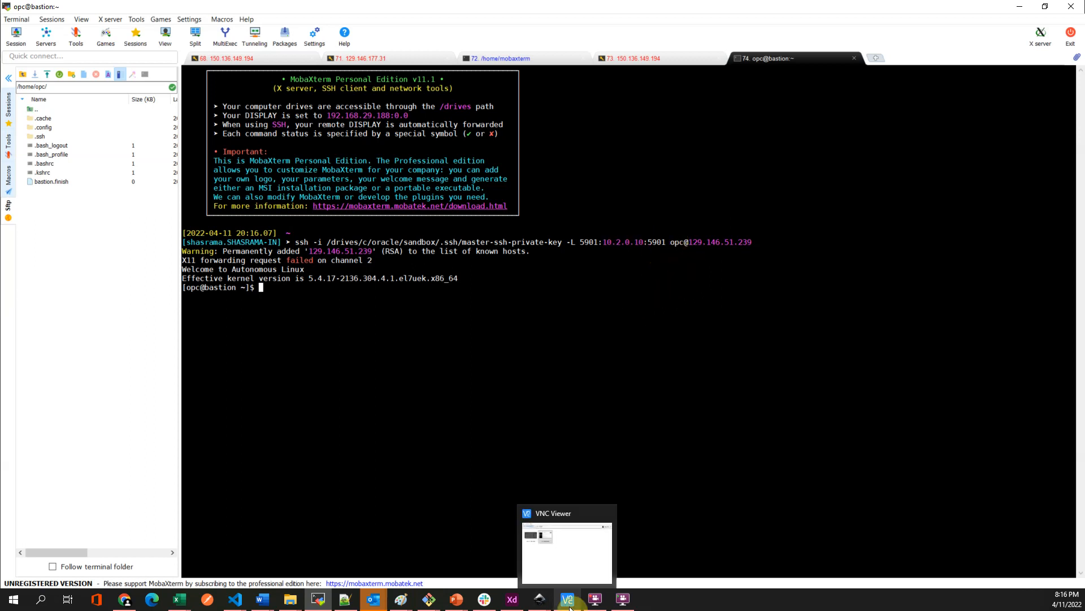
pyautogui.click(559, 557)
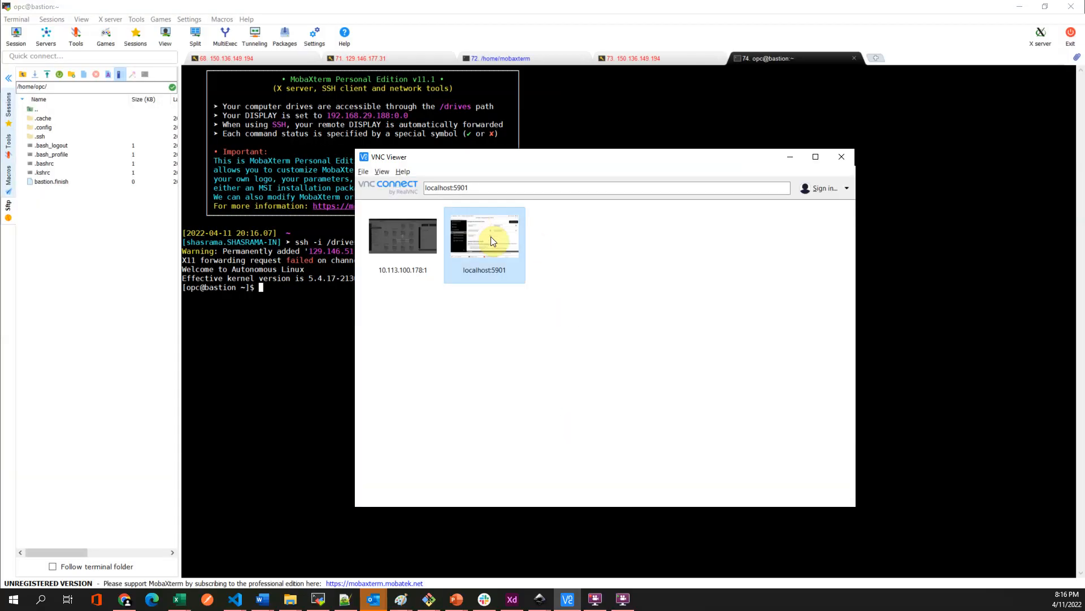
pyautogui.click(478, 189)
pyautogui.press('Return')
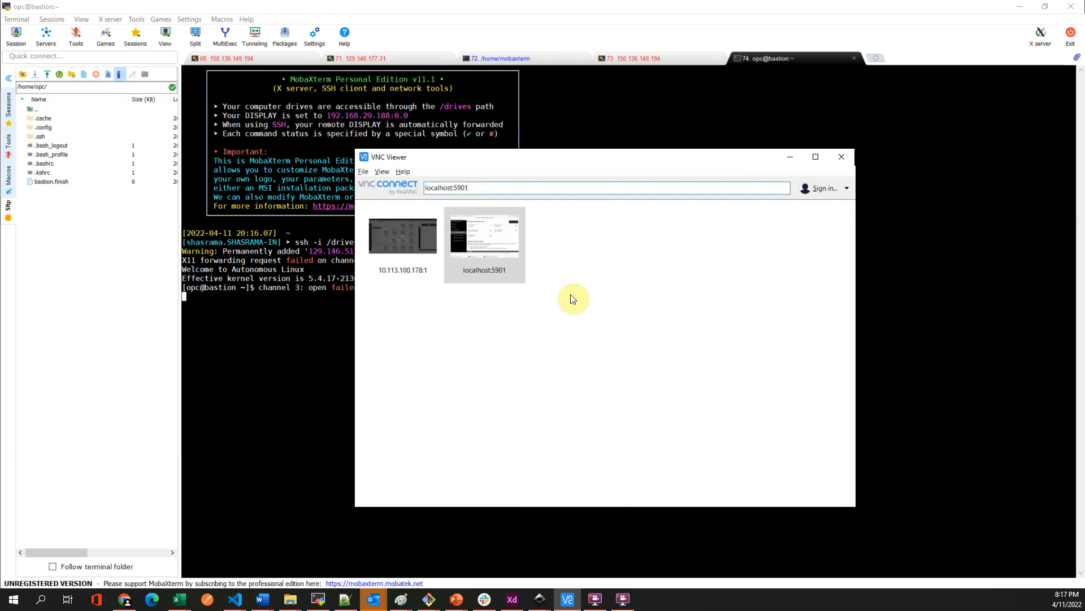
pyautogui.click(470, 244)
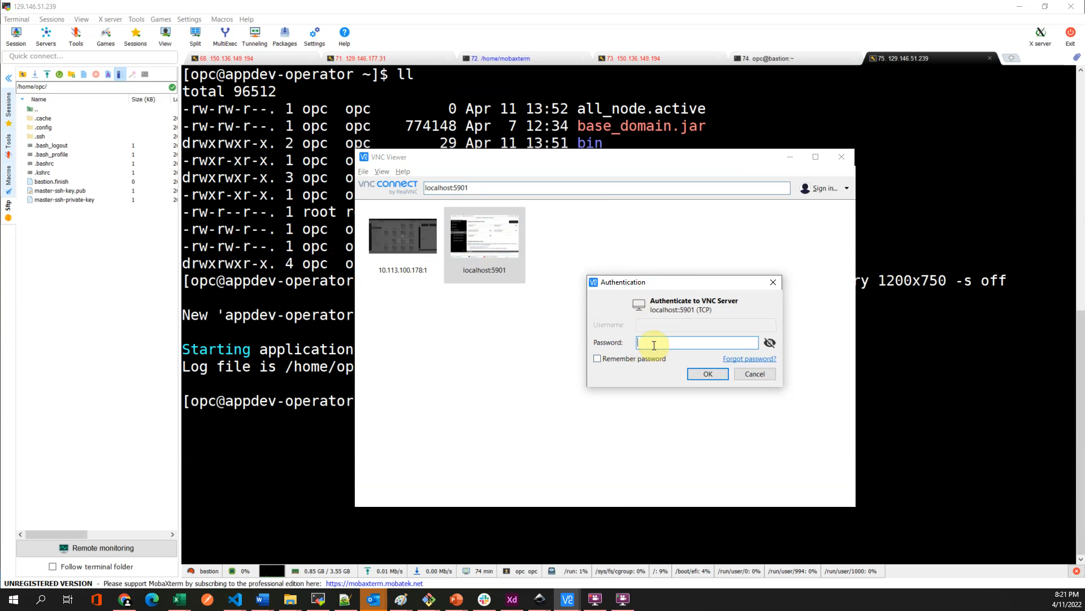
pyautogui.press('Return')
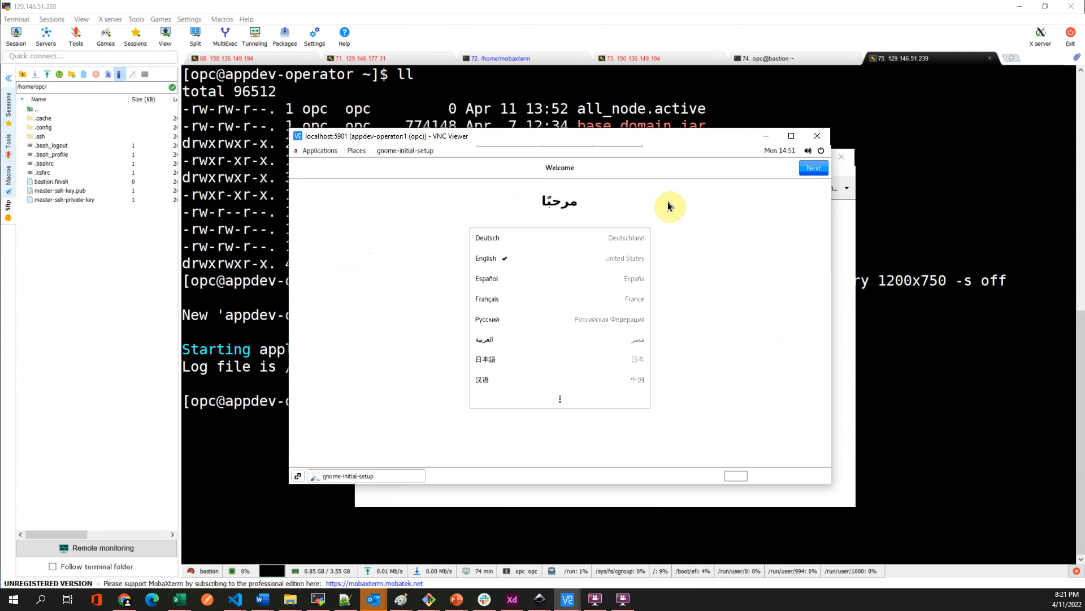
# - Finish GNOME setup in English with Location Services off and no online accounts, then launch Firefox
pyautogui.click(792, 135)
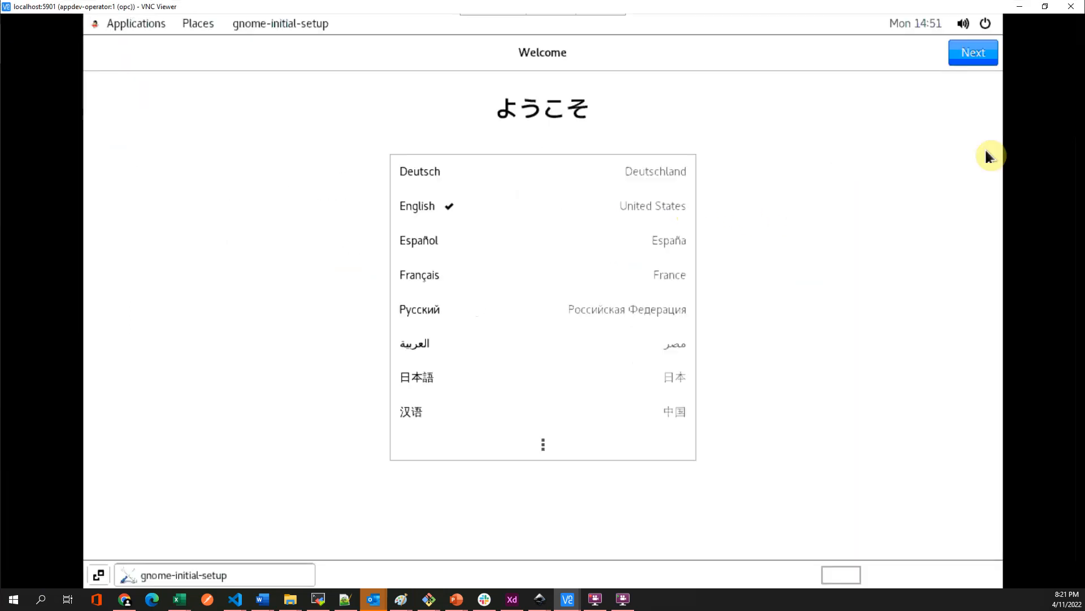
pyautogui.click(984, 58)
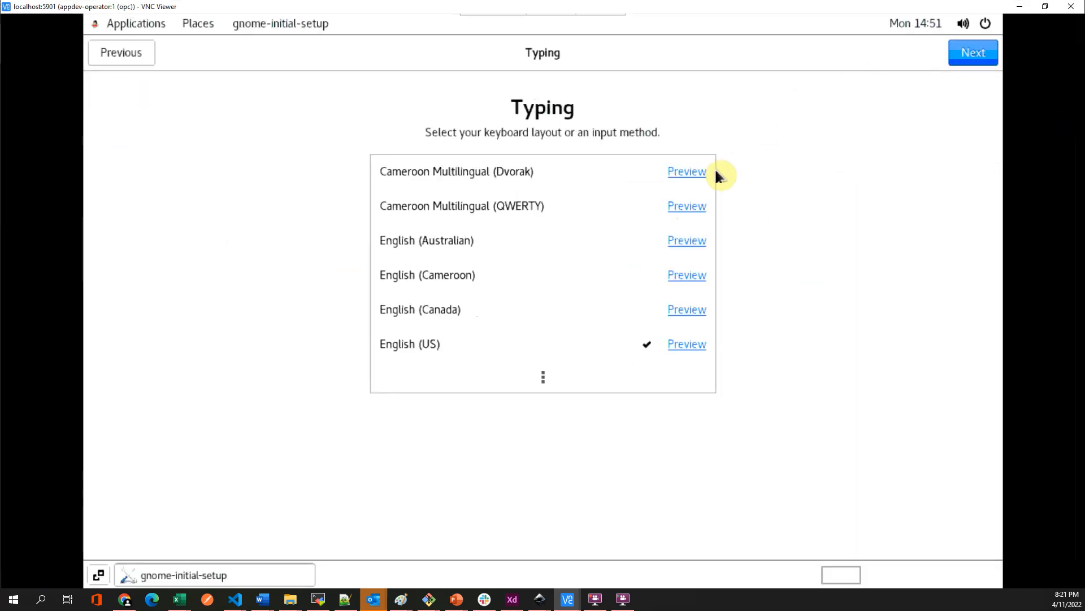
pyautogui.click(978, 62)
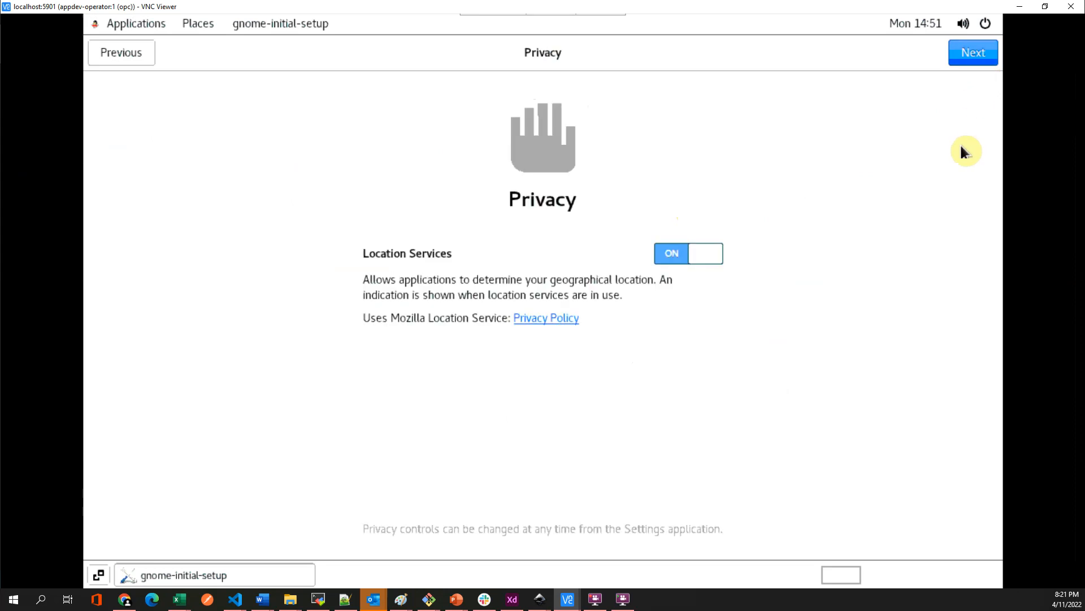
pyautogui.click(709, 252)
pyautogui.click(975, 56)
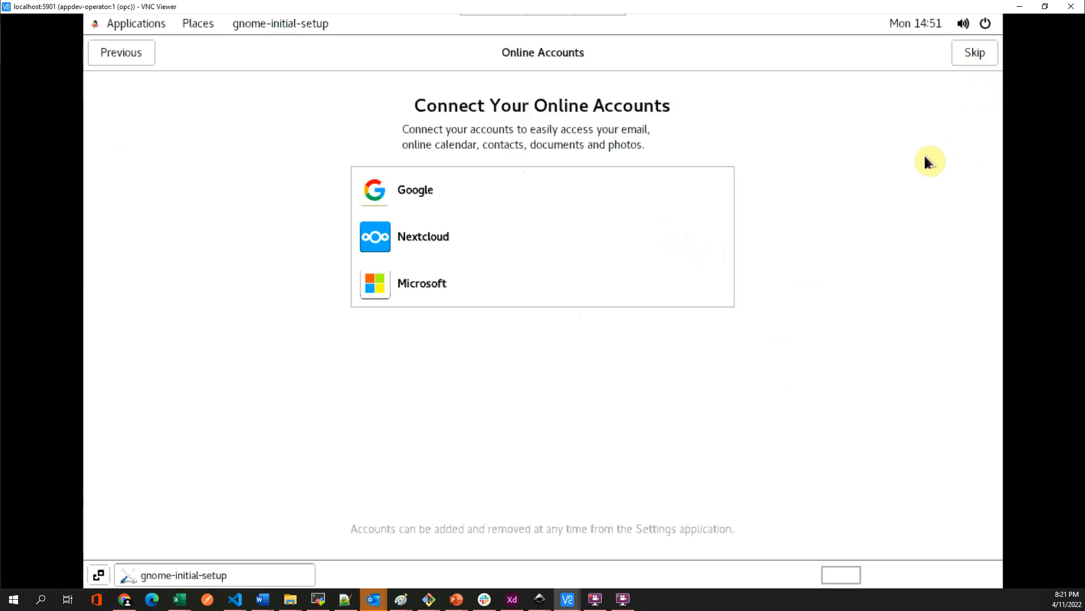
pyautogui.click(972, 52)
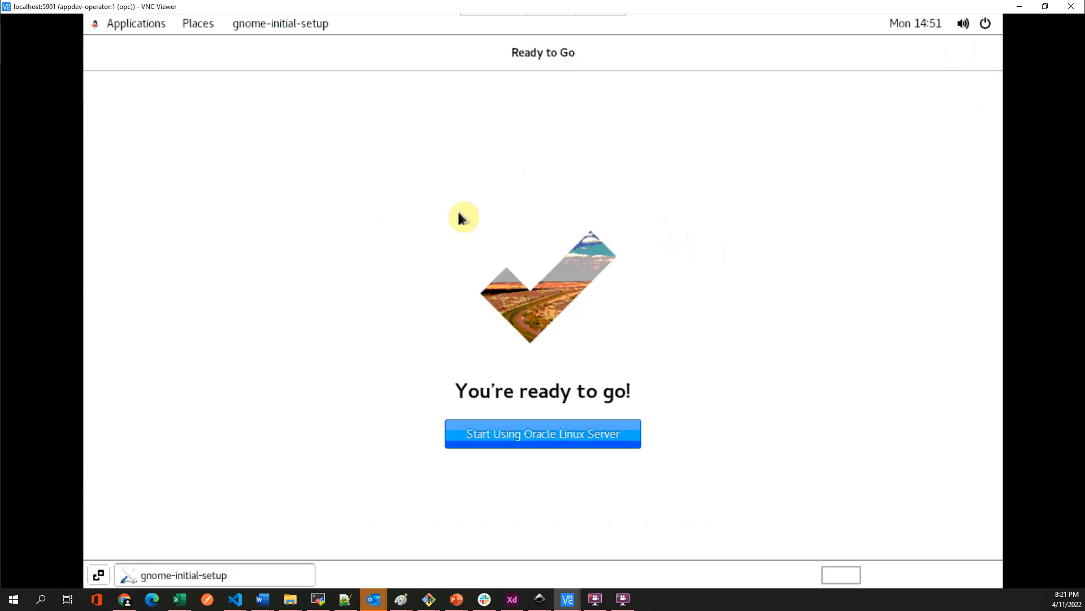
pyautogui.click(128, 22)
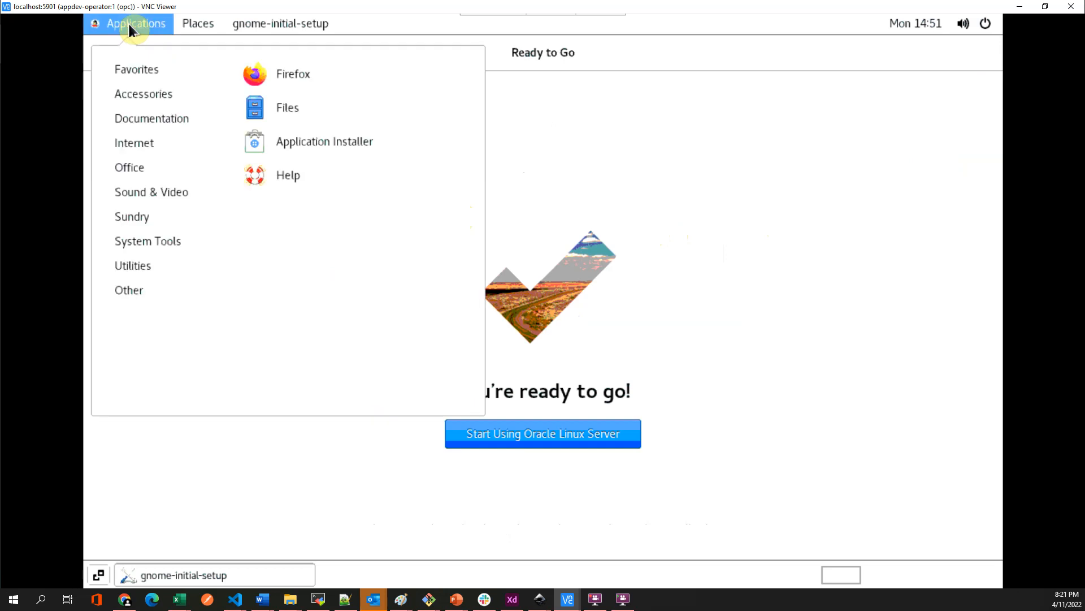
pyautogui.click(277, 70)
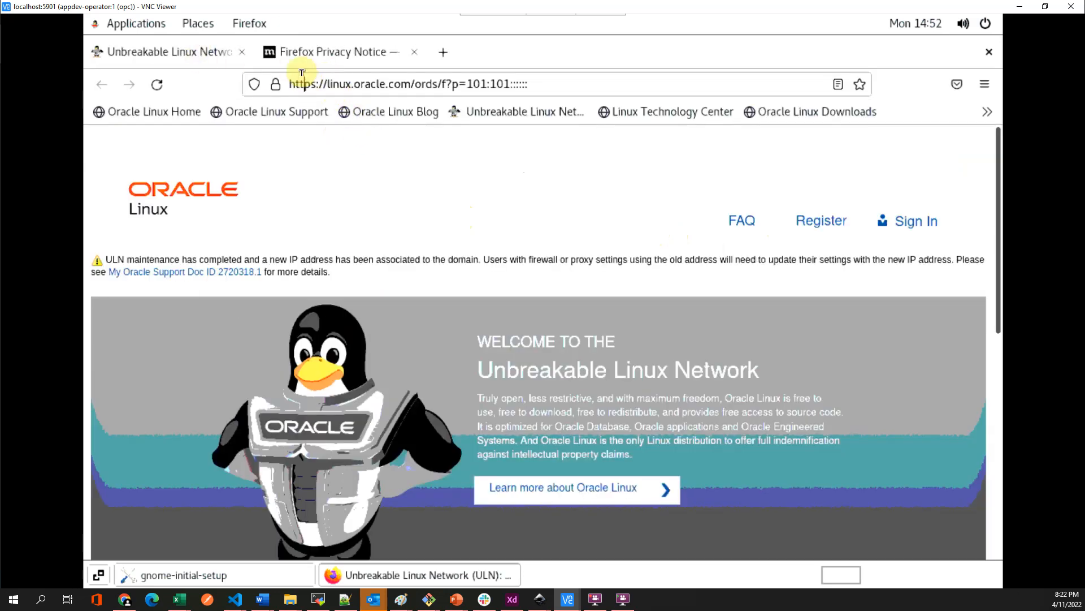
# - Load localhost:7001/console in Firefox, correcting the mistyped 'localhostL7001' address
pyautogui.click(301, 72)
pyautogui.write('localhost')
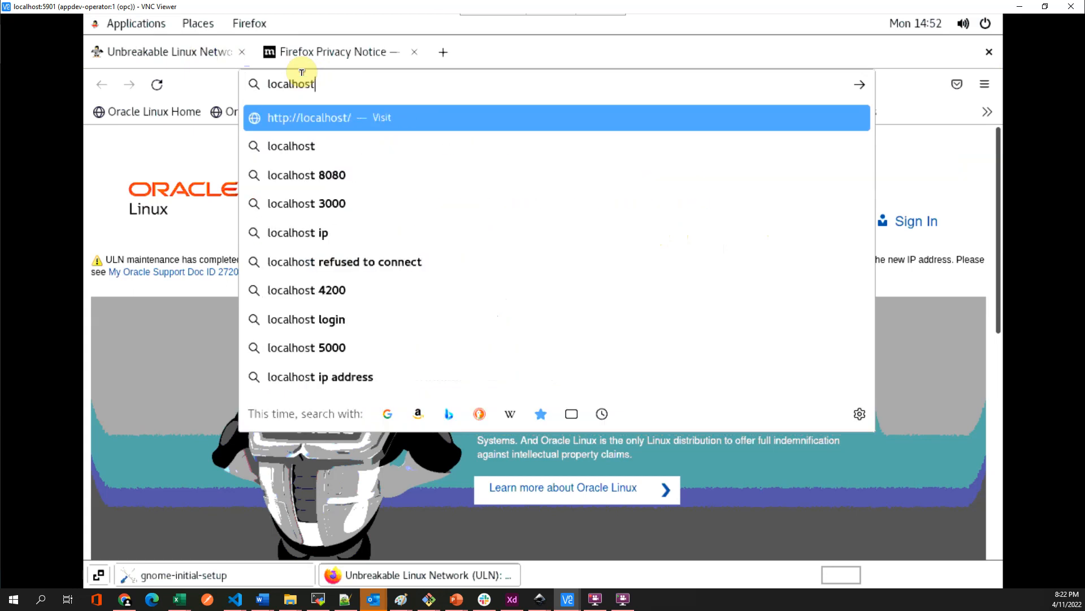
pyautogui.write('L7001')
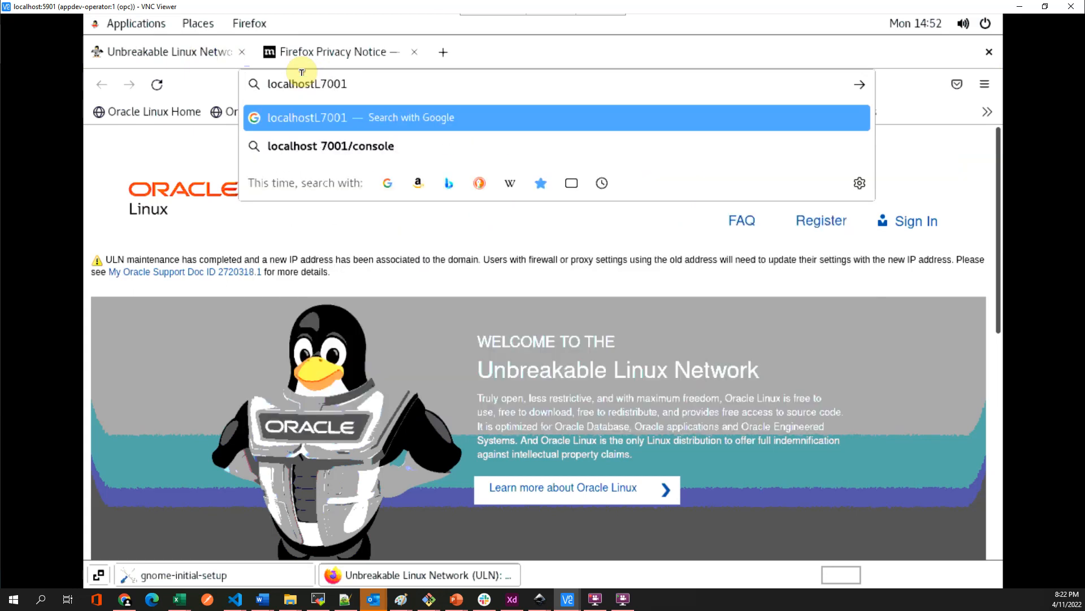
pyautogui.write('/console')
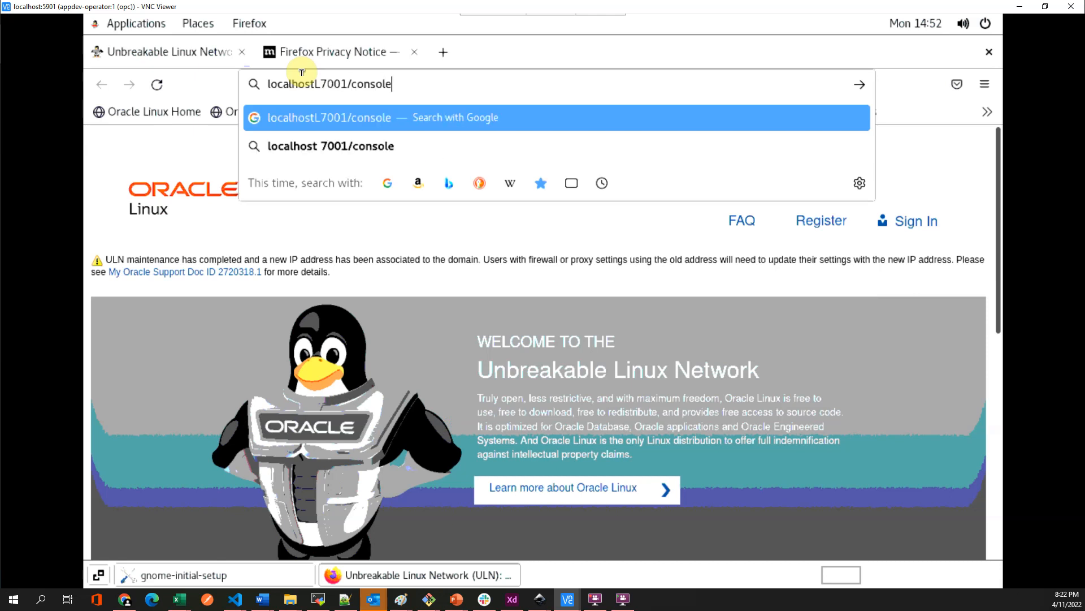
pyautogui.press('Return')
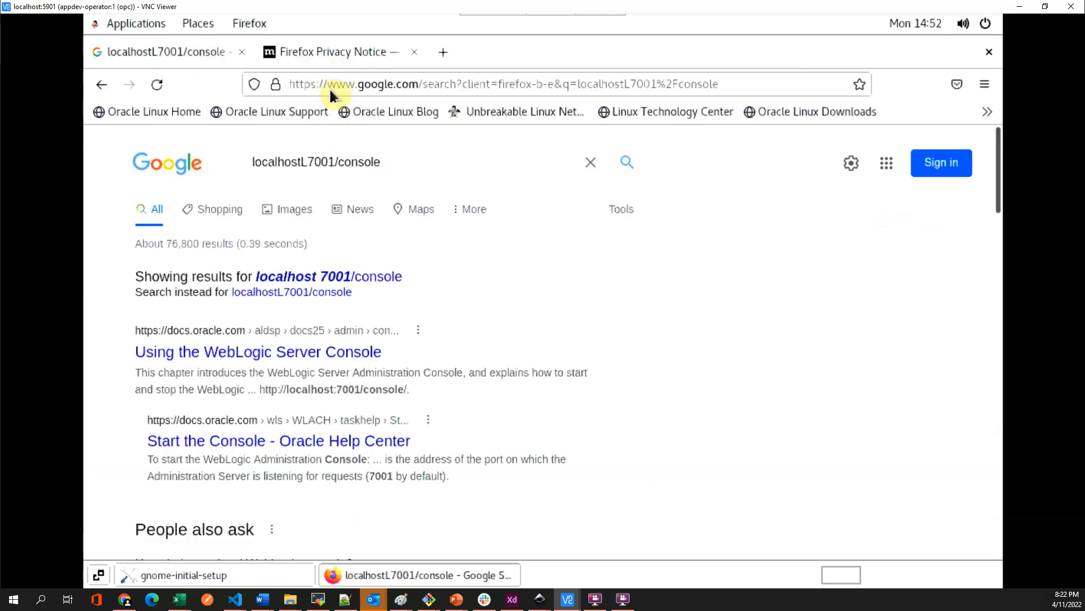
pyautogui.doubleClick(310, 161)
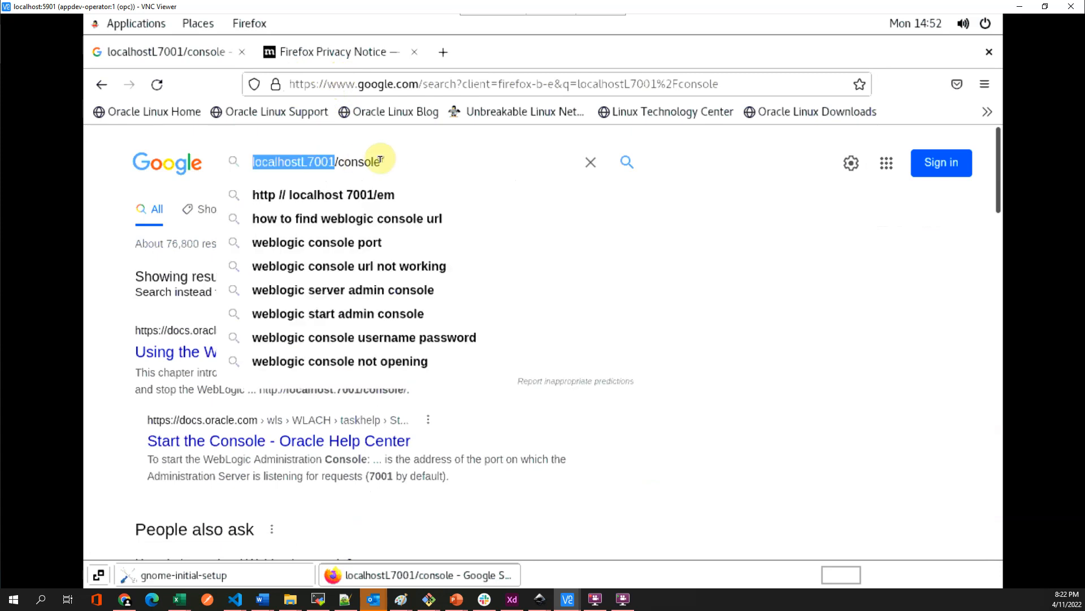
pyautogui.moveTo(394, 159); pyautogui.dragTo(224, 161)
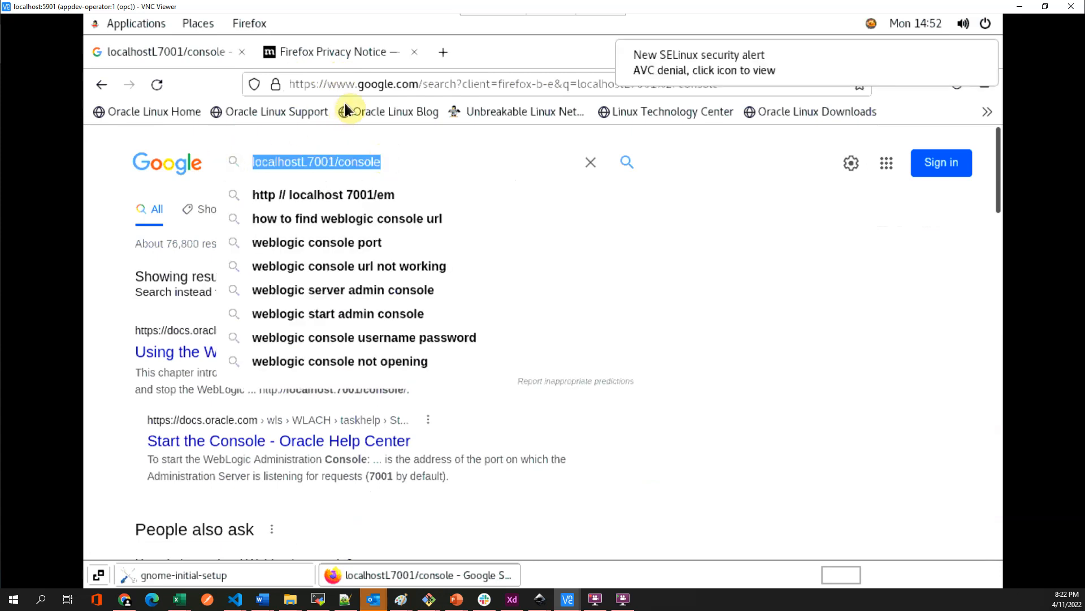
pyautogui.click(330, 85)
pyautogui.write('localhostL7001/console')
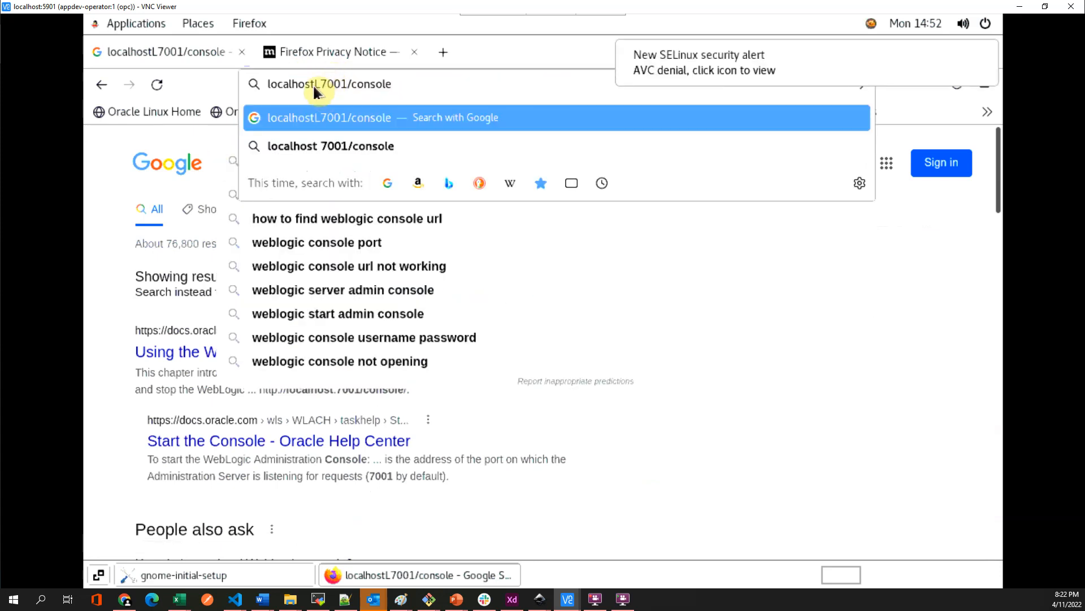
pyautogui.press('Left')
pyautogui.press('Left')
pyautogui.press('Left')
pyautogui.press('Left')
pyautogui.press('Left')
pyautogui.press('Left')
pyautogui.press('Left')
pyautogui.press('Left')
pyautogui.press('Left')
pyautogui.press('Left')
pyautogui.press('Left')
pyautogui.press('Left')
pyautogui.press('BackSpace')
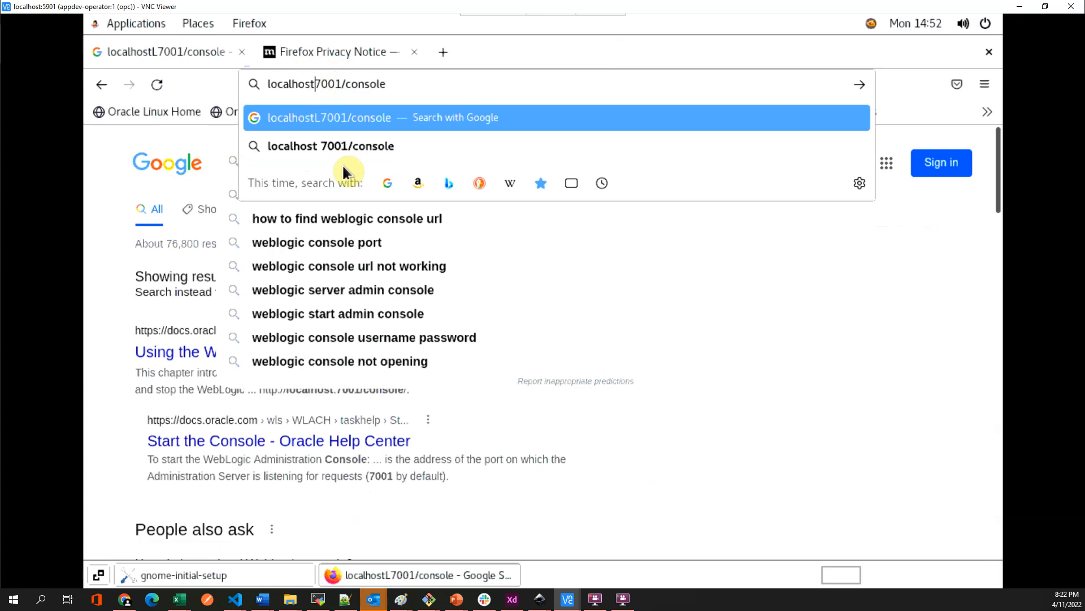
pyautogui.write(':')
pyautogui.press('Return')
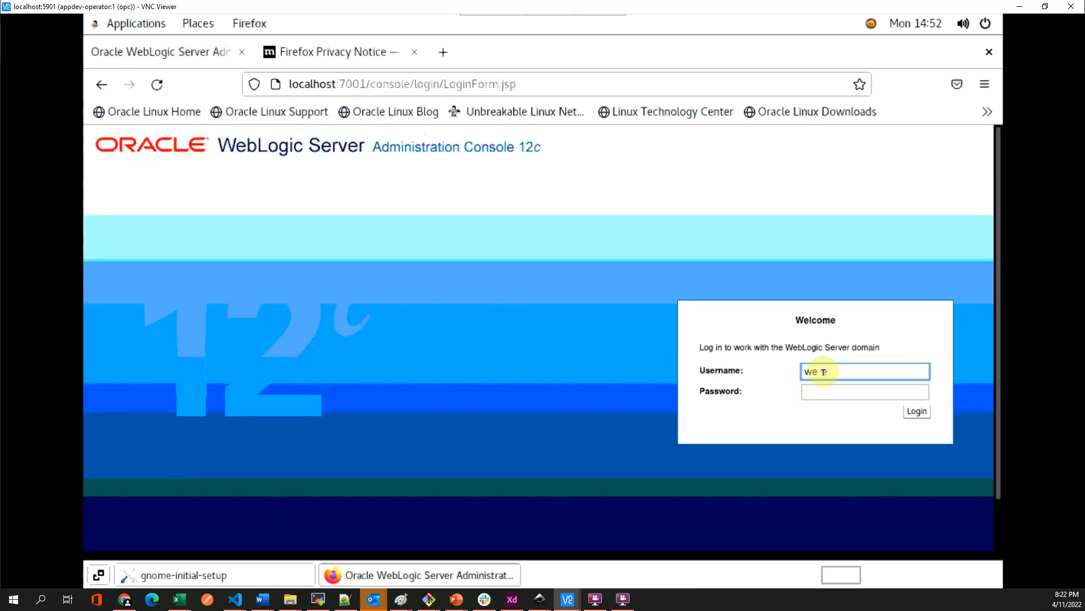
# - Log in to WebLogic with the admin username and password, decline saving it, and return to OCI
pyautogui.write('gic')
pyautogui.press('Tab')
pyautogui.write('we')
pyautogui.press('Return')
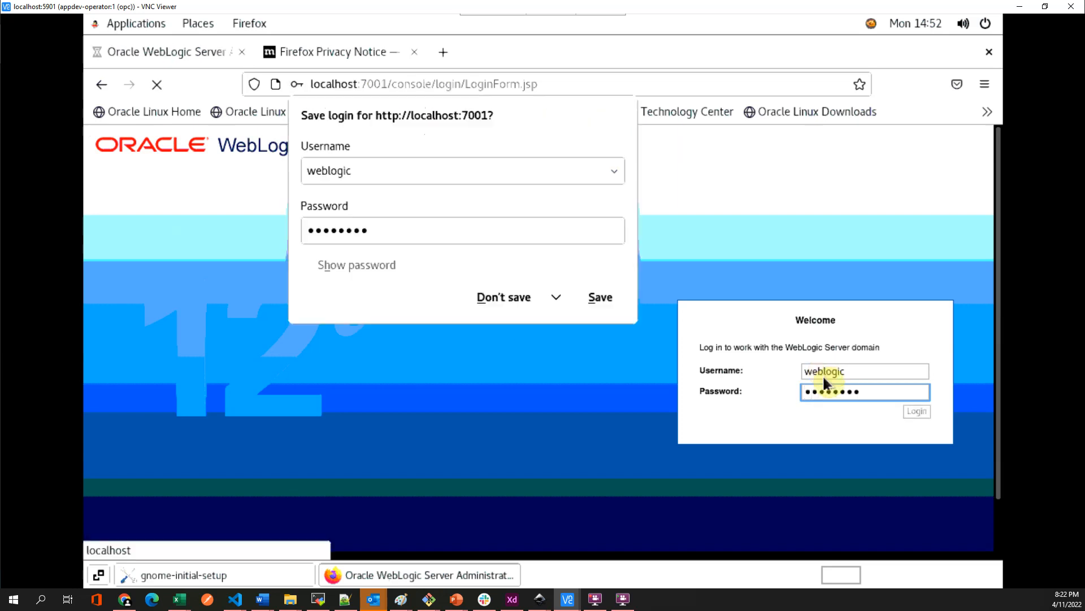
pyautogui.click(526, 297)
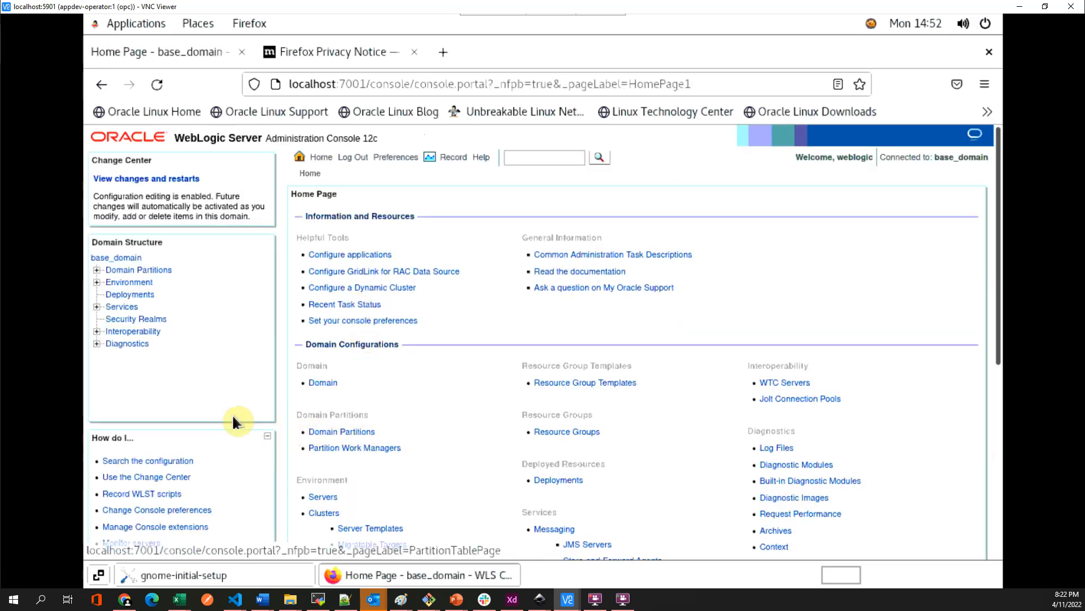
pyautogui.click(126, 600)
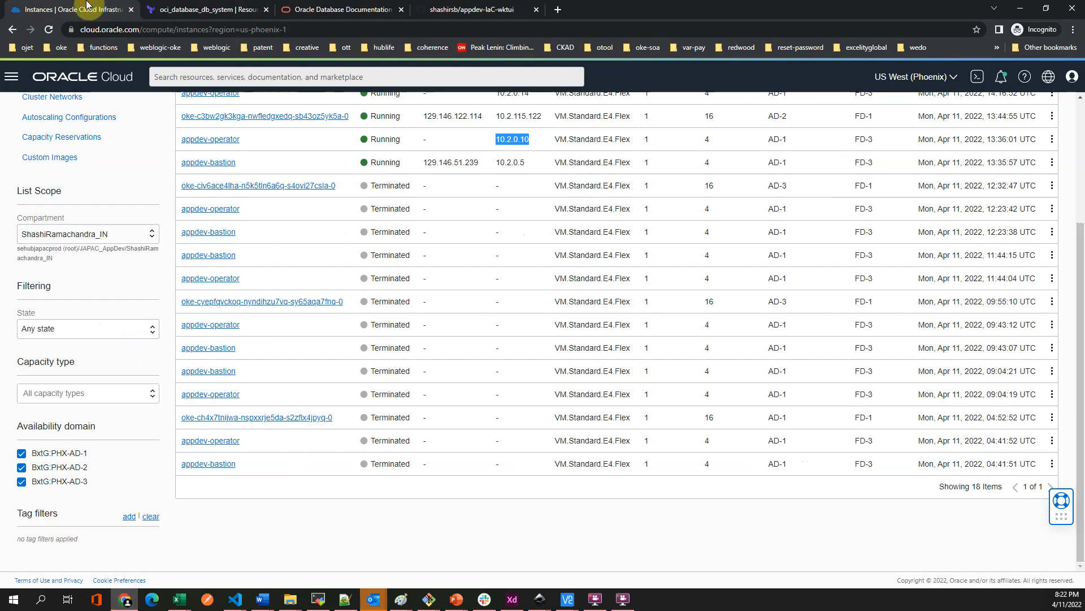
# - Go to Oracle Database > Bare Metal, VM, and Exadata and open basedb_system
pyautogui.scroll(3, 116, 330)
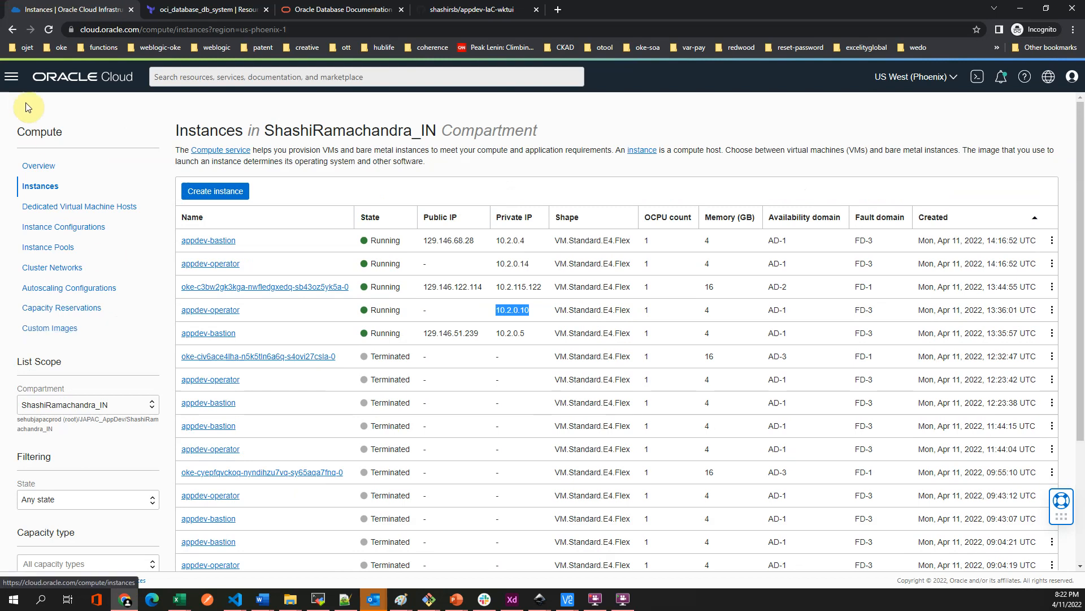
pyautogui.click(11, 85)
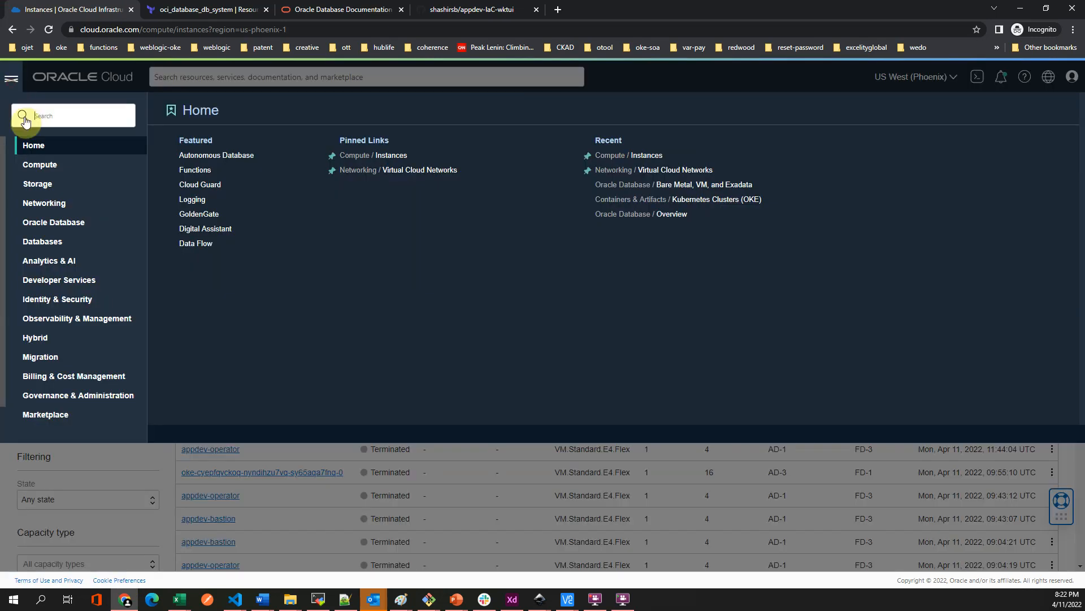
pyautogui.click(53, 222)
pyautogui.click(454, 164)
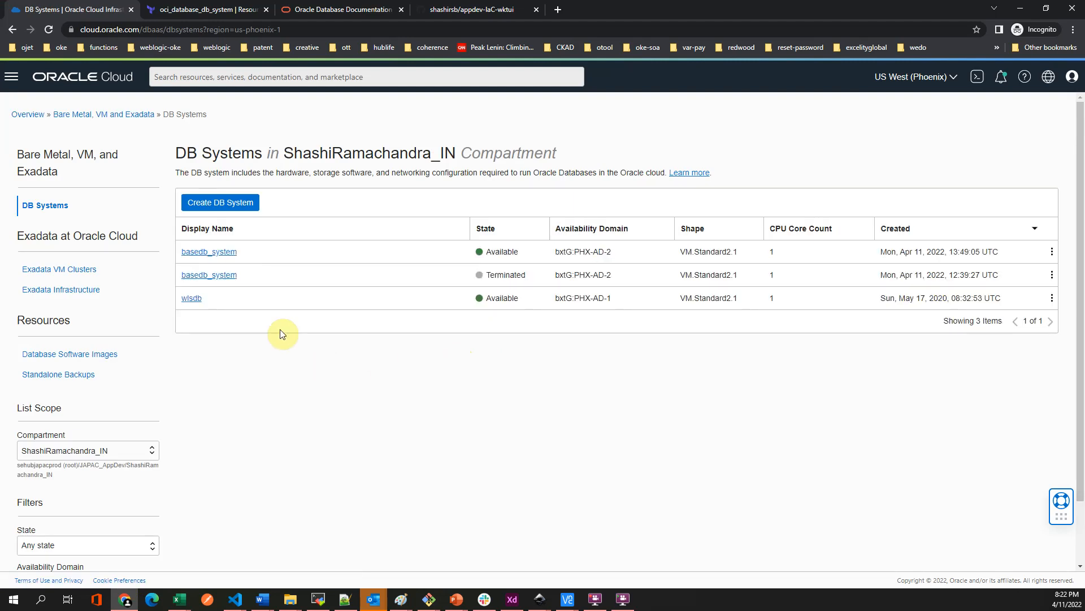
pyautogui.click(215, 255)
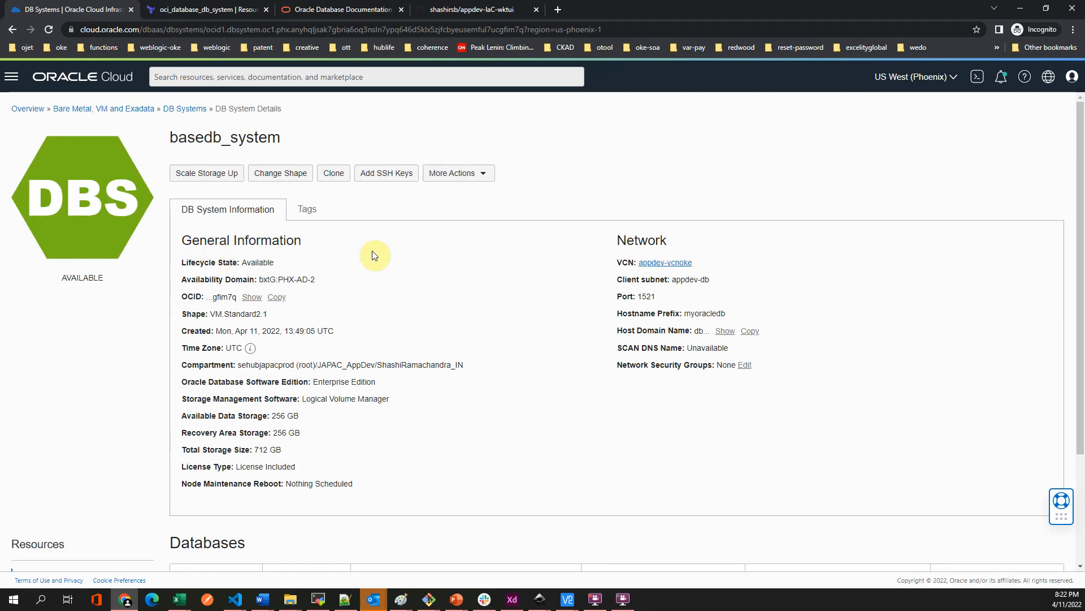
# - Open the basedb database and its Pluggable Databases list
pyautogui.scroll(-3, 386, 413)
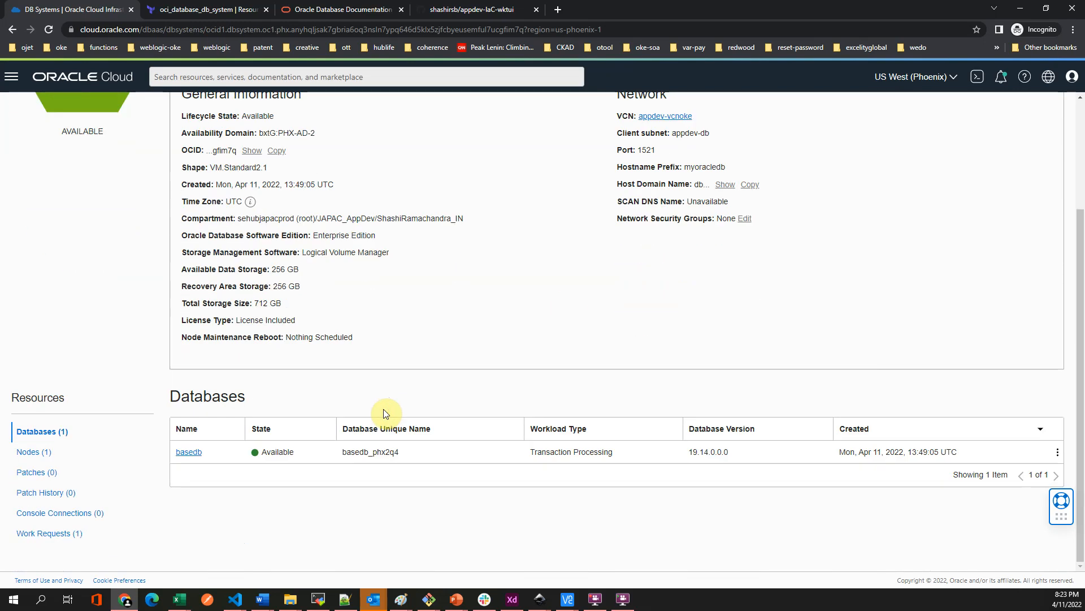
pyautogui.click(191, 453)
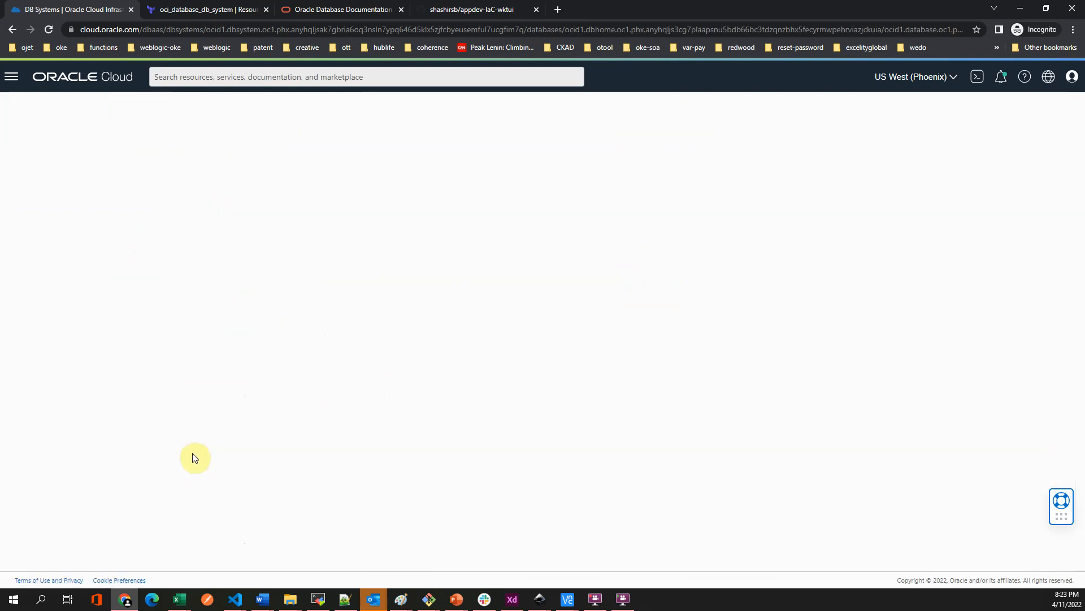
pyautogui.scroll(-2, 117, 460)
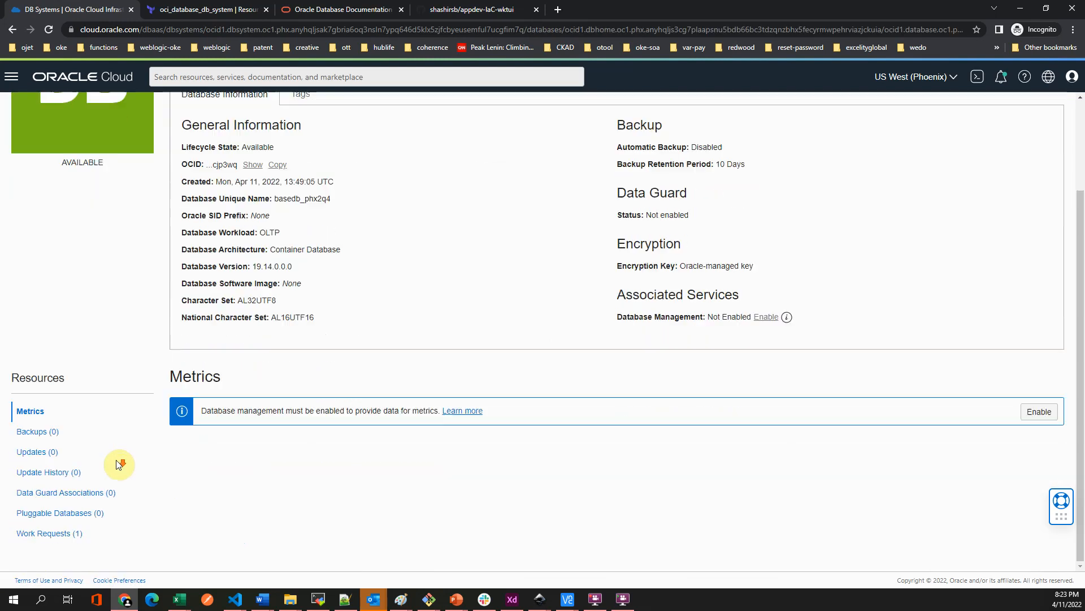
pyautogui.click(36, 512)
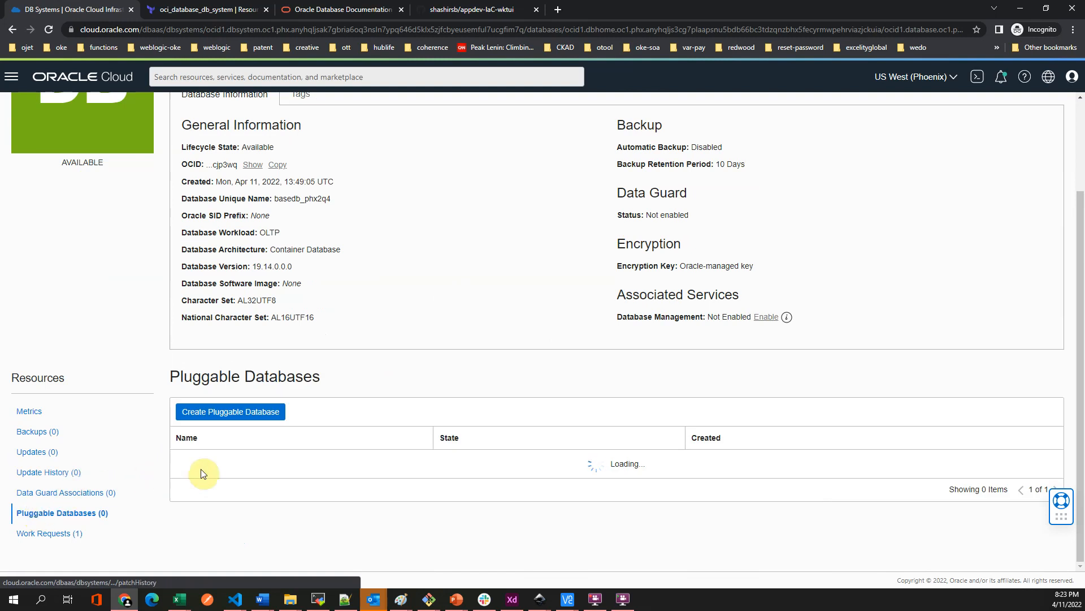
# - Open the pdb1 pluggable database and its PDB Connection strings
pyautogui.click(187, 463)
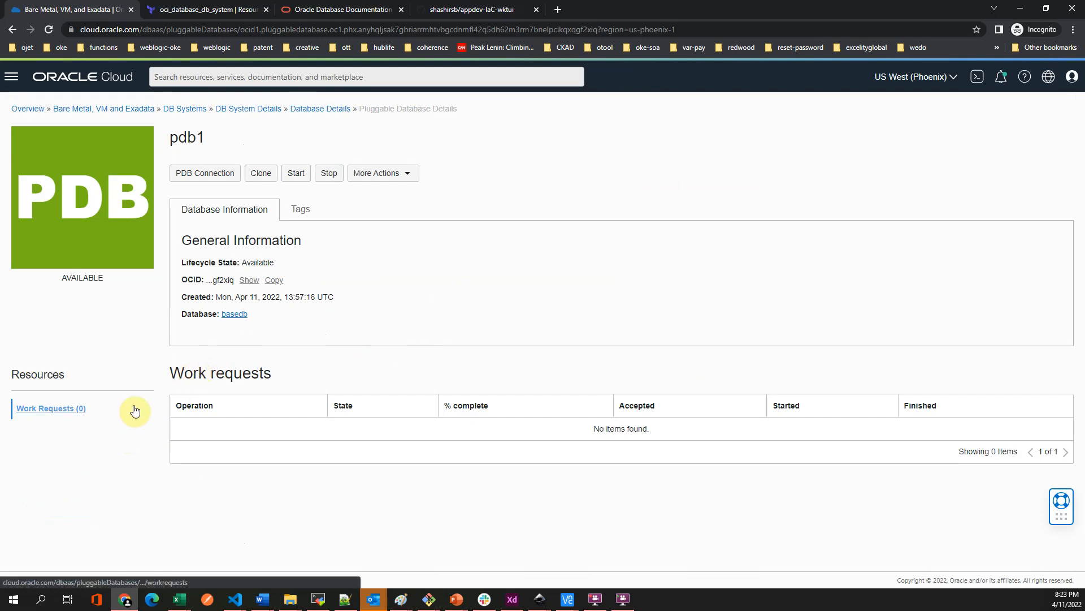
pyautogui.click(331, 111)
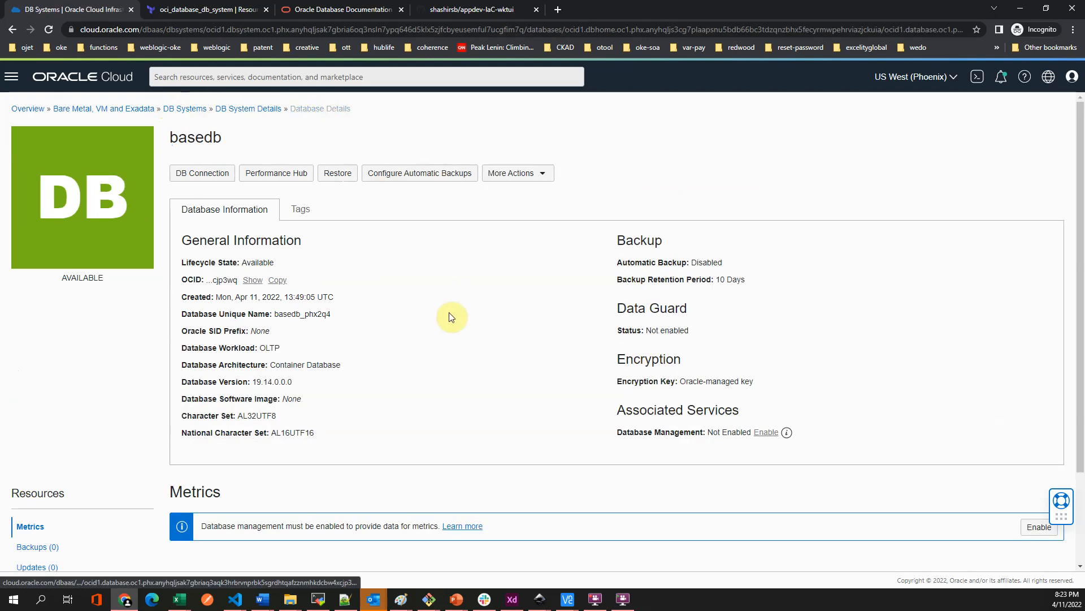
pyautogui.scroll(-2, 254, 484)
pyautogui.click(44, 515)
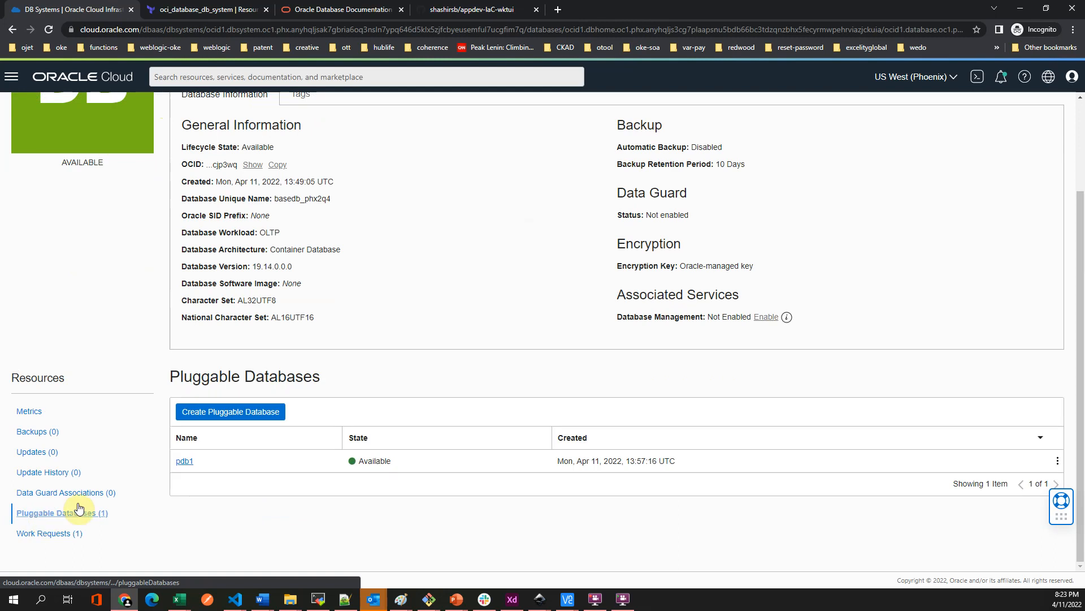
pyautogui.click(182, 465)
pyautogui.click(208, 176)
pyautogui.click(209, 176)
pyautogui.click(226, 174)
# - Reveal the Easy Connect string and copy the service name pdb1.db.oke.oraclevcn.com
pyautogui.click(956, 261)
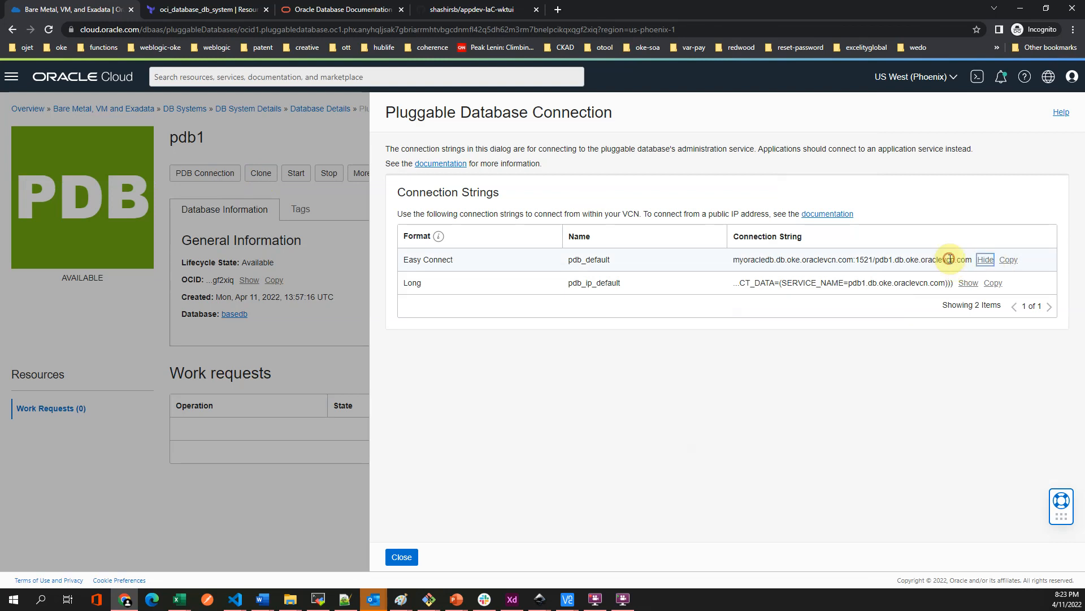
pyautogui.moveTo(970, 260); pyautogui.dragTo(903, 260)
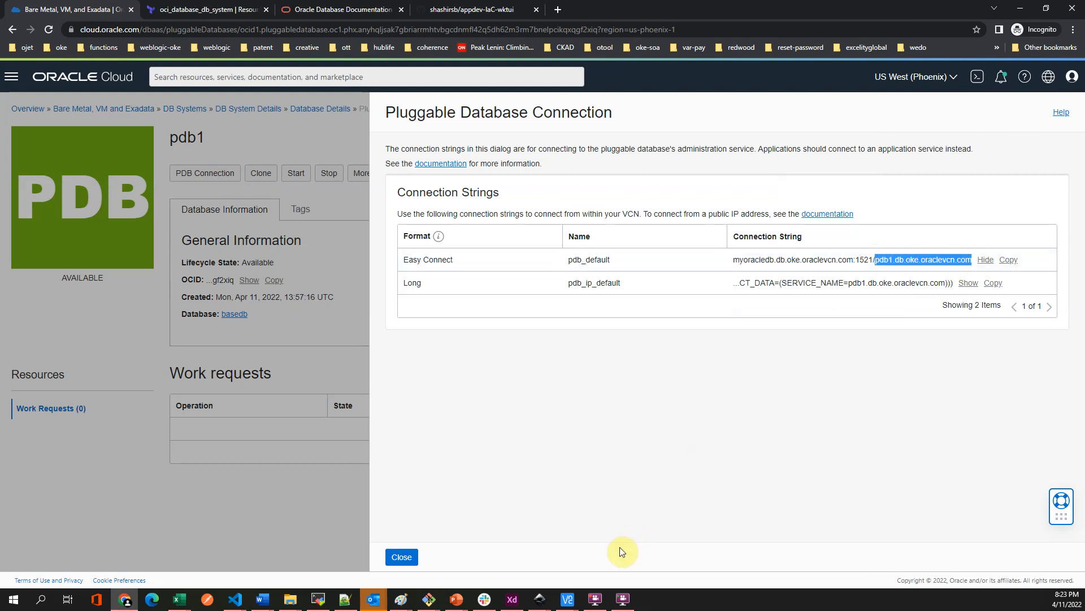
pyautogui.moveTo(567, 598)
pyautogui.click(606, 562)
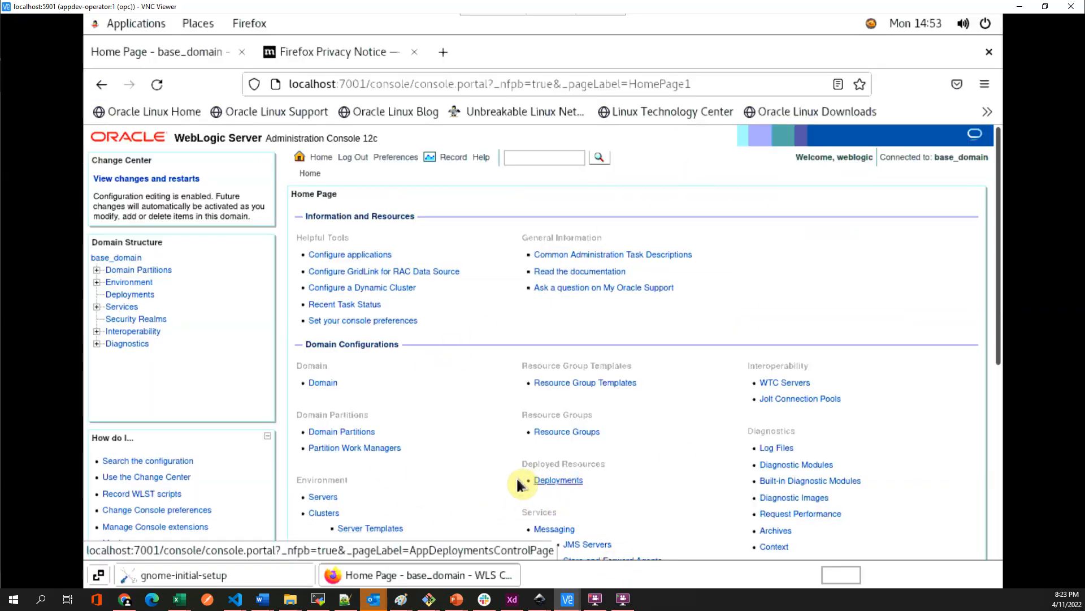
# - Replace orcl with pdb1.db.oke.oraclevcn.com in the demoPool Connection Pool URL
pyautogui.scroll(-5, 492, 480)
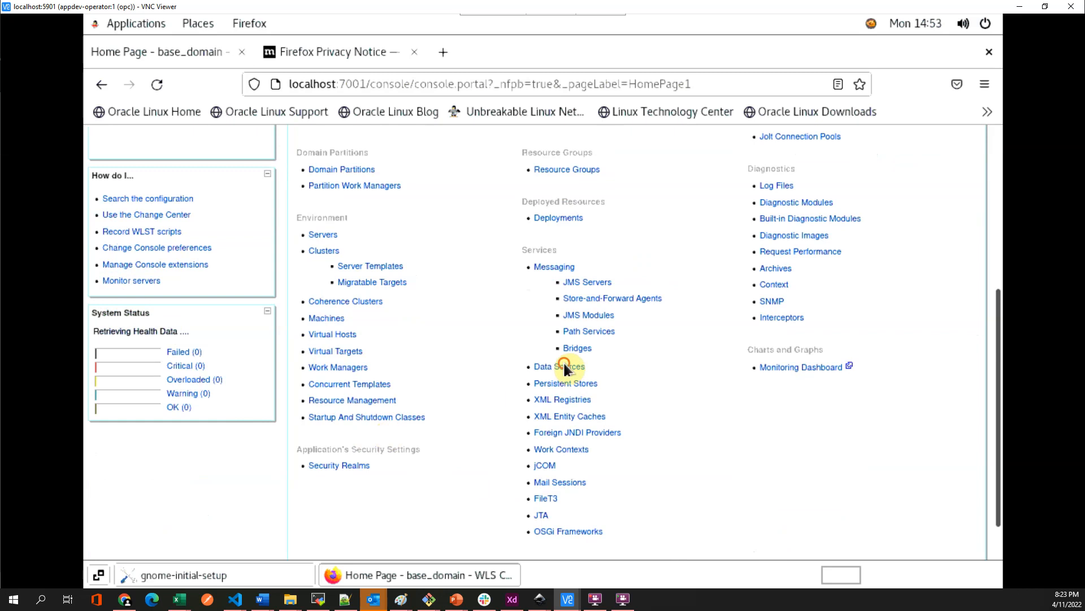
pyautogui.click(564, 367)
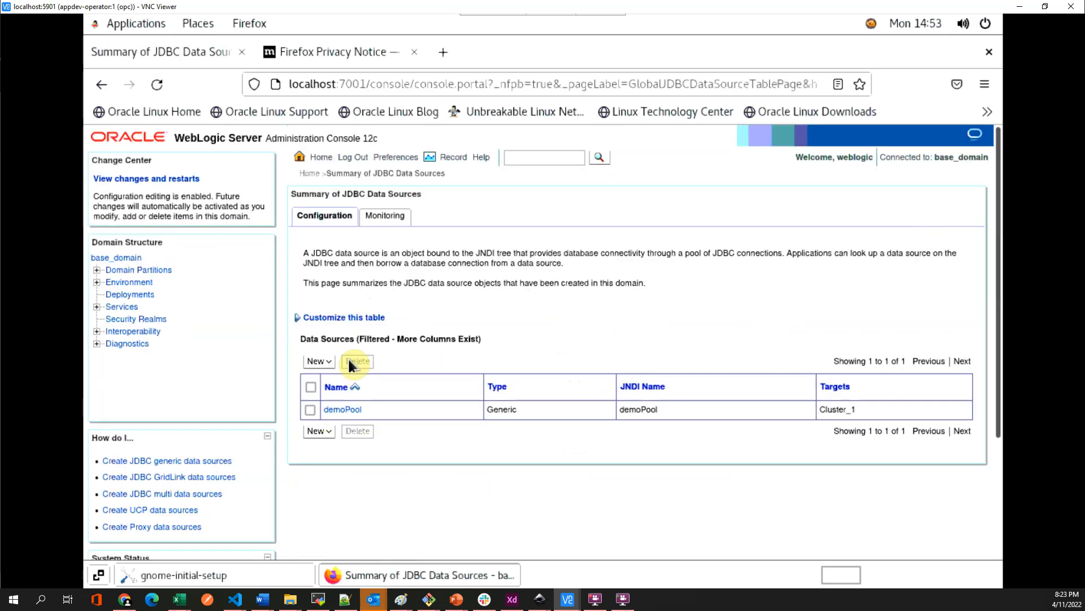
pyautogui.click(339, 411)
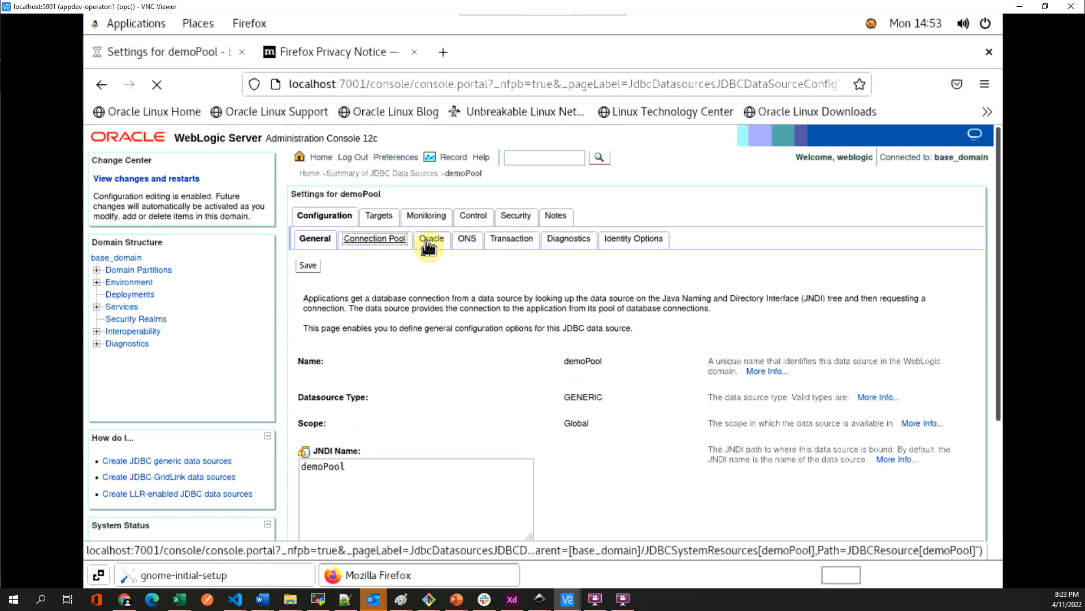
pyautogui.click(390, 240)
pyautogui.doubleClick(586, 366)
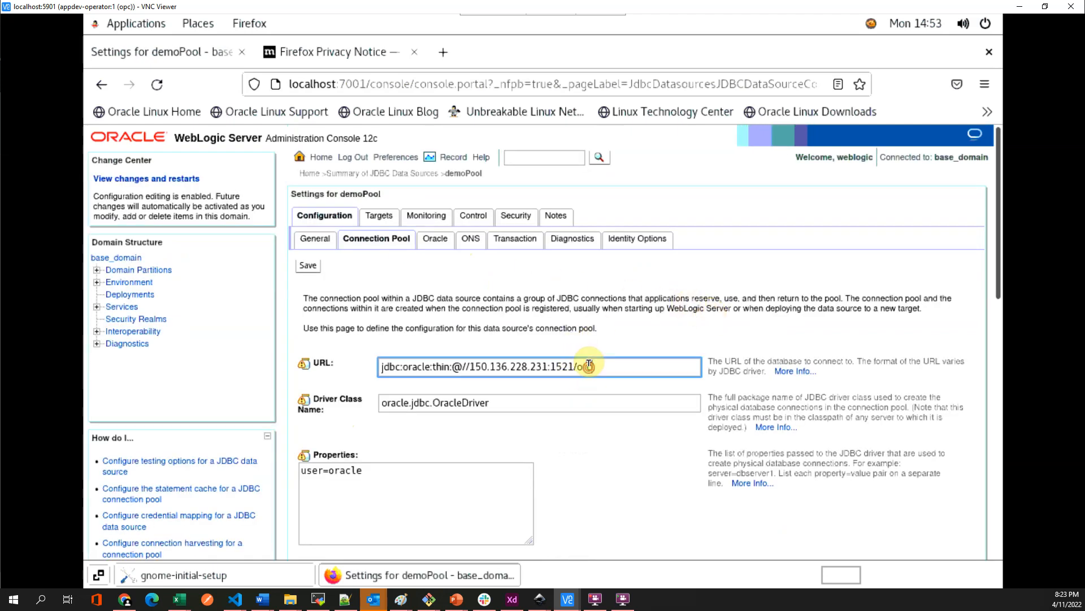
pyautogui.write('pdb1.db.oke.oraclevcn.com')
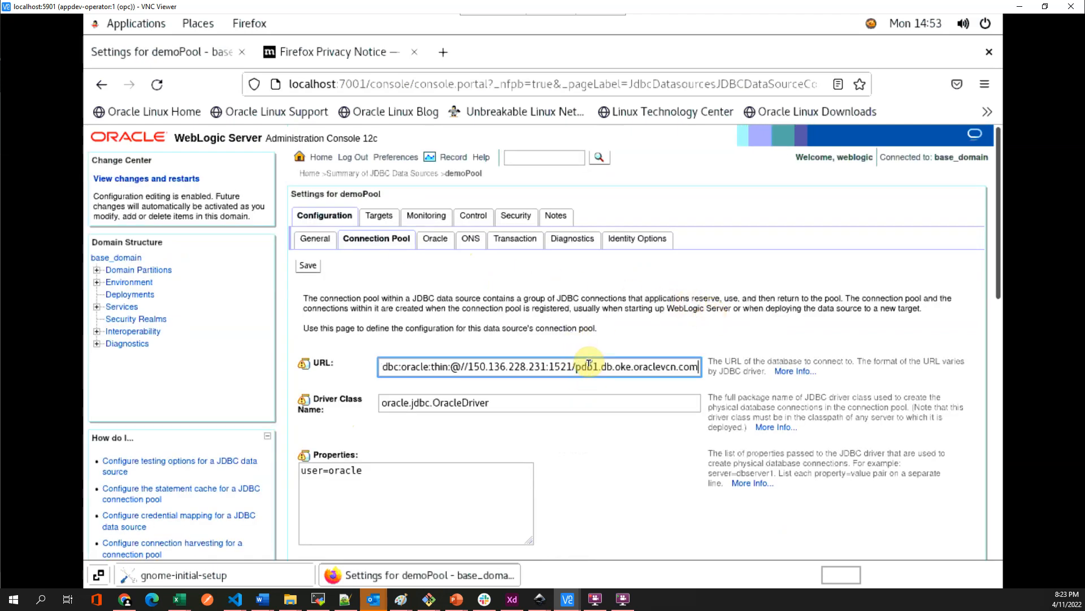
pyautogui.click(124, 599)
# - Copy node myoracledb's private IP 10.2.0.29 from the DB system's Nodes list and return to VNC
pyautogui.click(270, 425)
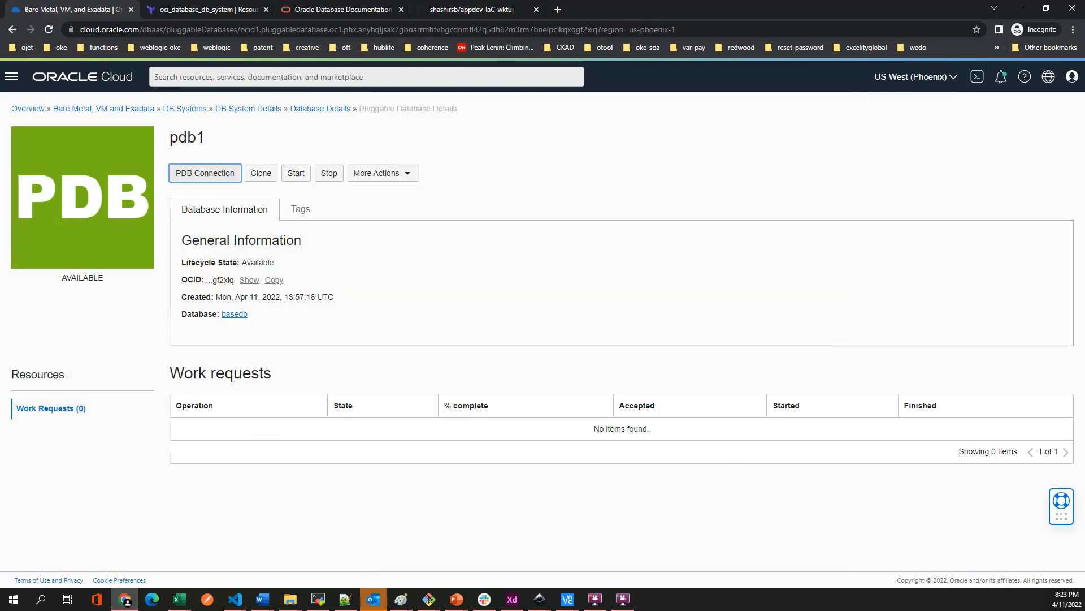
pyautogui.click(35, 482)
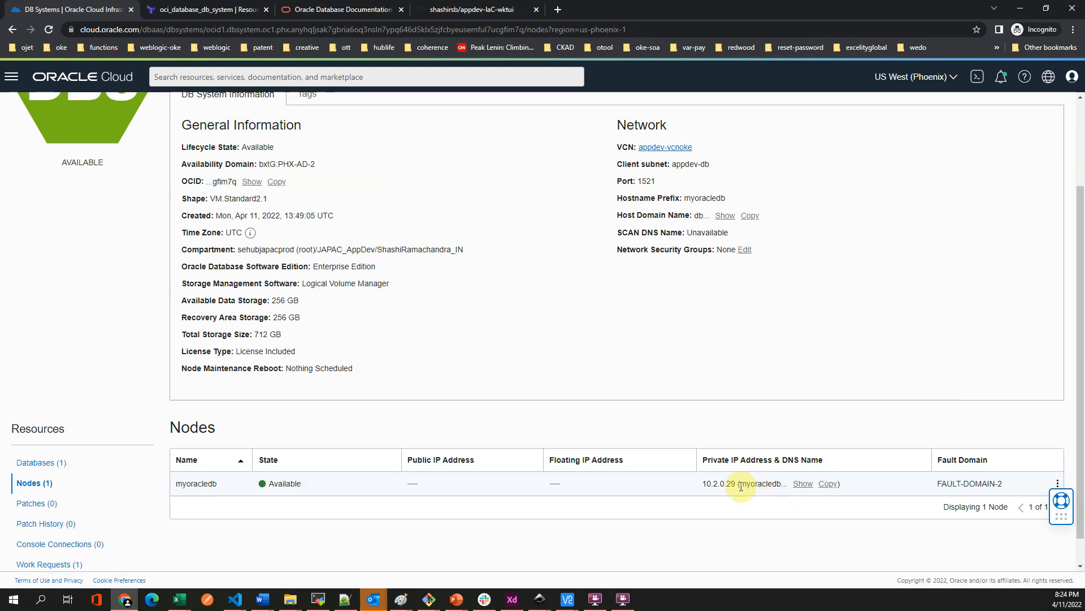
pyautogui.moveTo(736, 483); pyautogui.dragTo(713, 480)
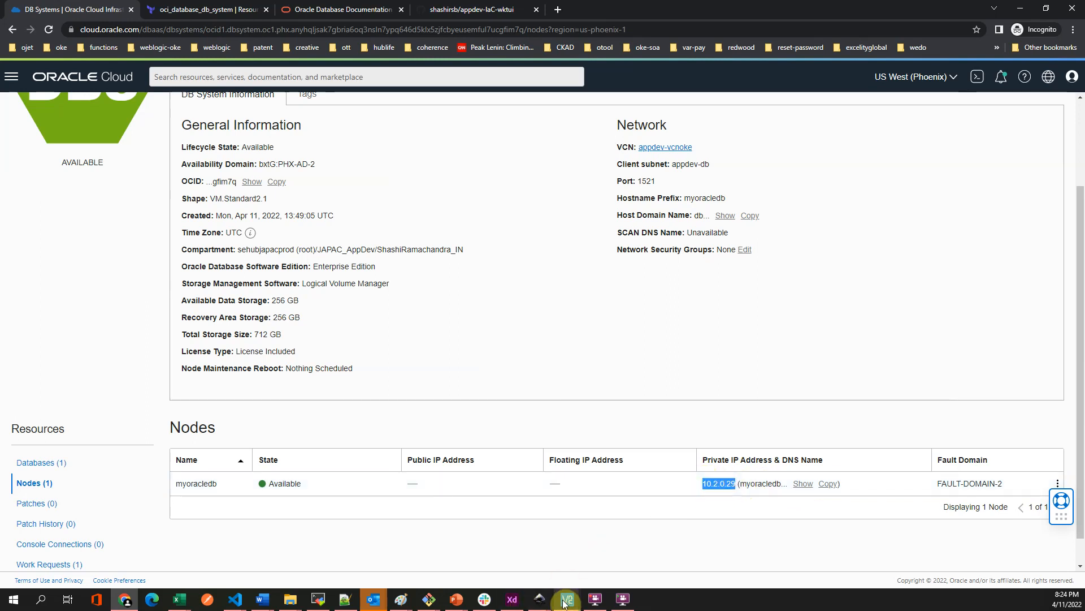
pyautogui.moveTo(565, 602)
pyautogui.click(600, 566)
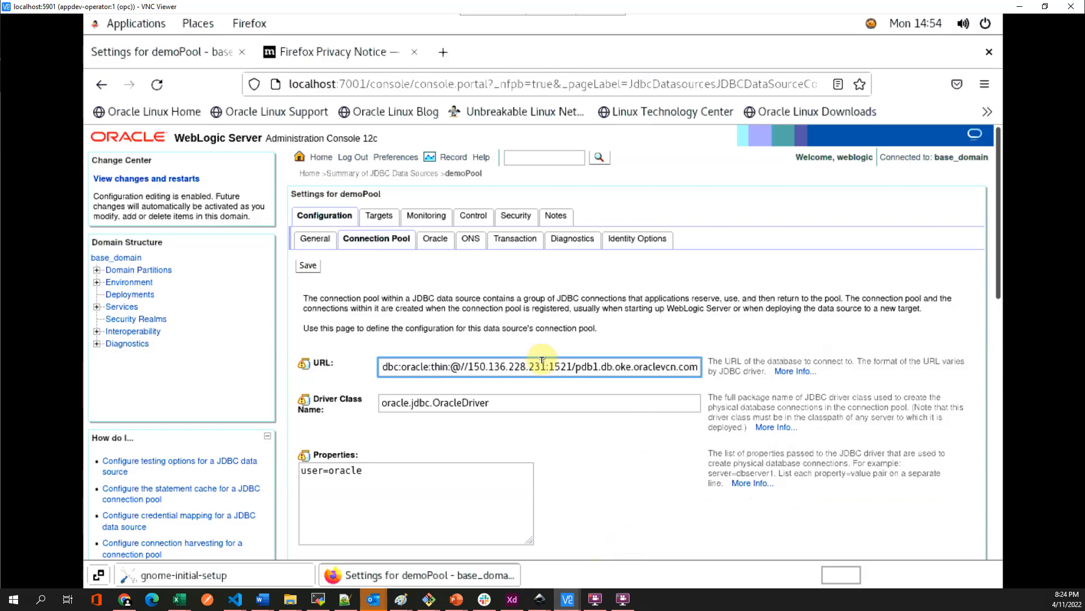
# - Point the demoPool URL at 10.2.0.29: and select the user name oracle in Properties
pyautogui.moveTo(546, 365); pyautogui.dragTo(469, 360)
pyautogui.write('10.2.0.29')
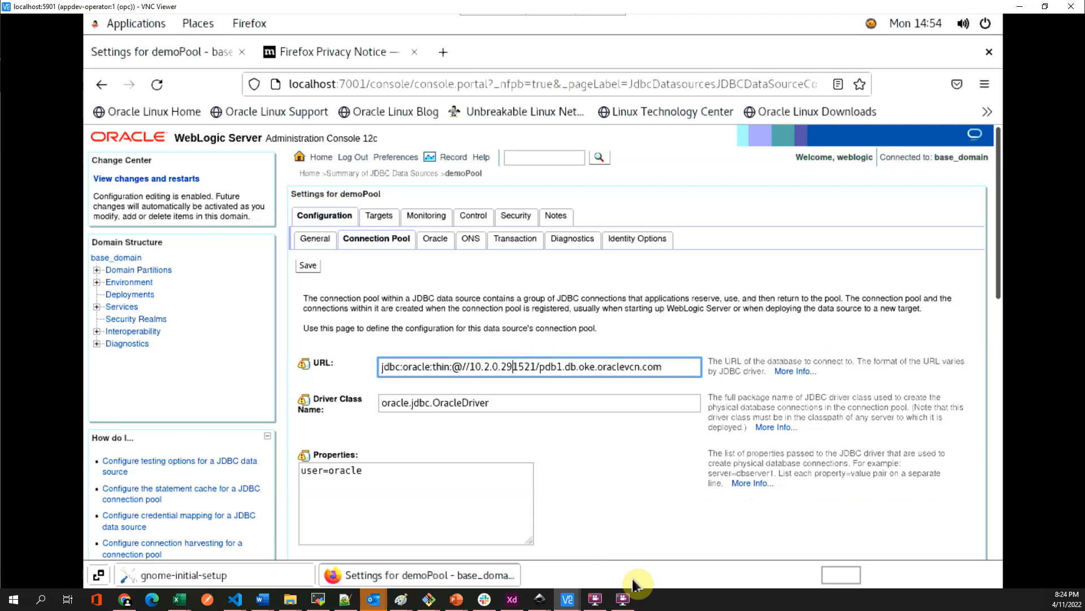
pyautogui.write(':')
pyautogui.doubleClick(341, 463)
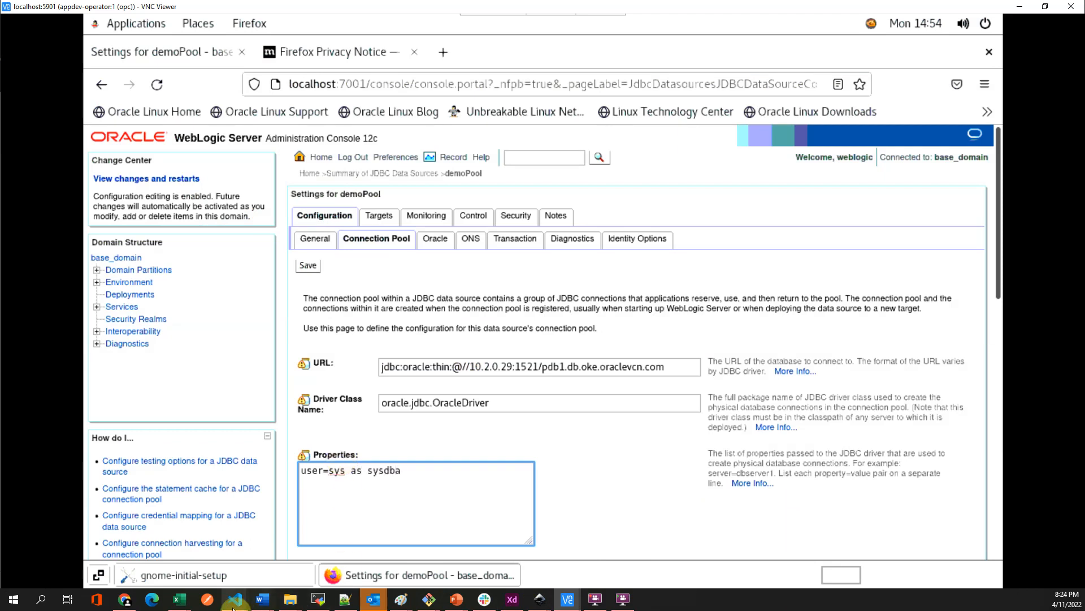
# - Bring Visual Studio Code forward and scroll through install_vnc.template.sh
pyautogui.moveTo(235, 599)
pyautogui.click(190, 538)
pyautogui.scroll(-10, 158, 315)
pyautogui.scroll(-5, 154, 350)
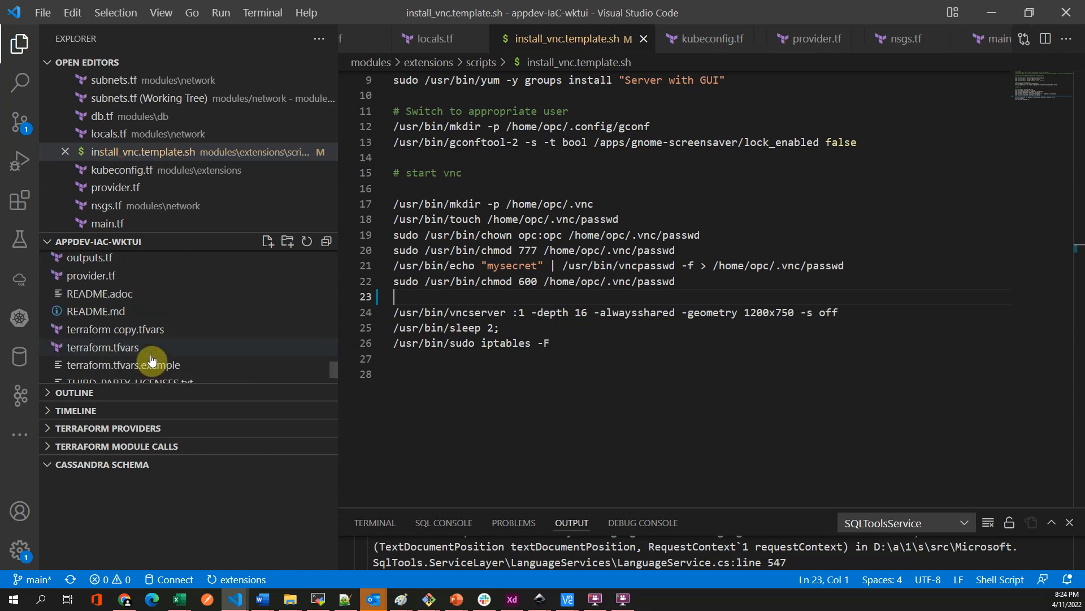
# - Copy the db_admin_password value from terraform.tfvars and return to the VNC WebLogic session
pyautogui.click(114, 347)
pyautogui.moveTo(656, 247); pyautogui.dragTo(582, 248)
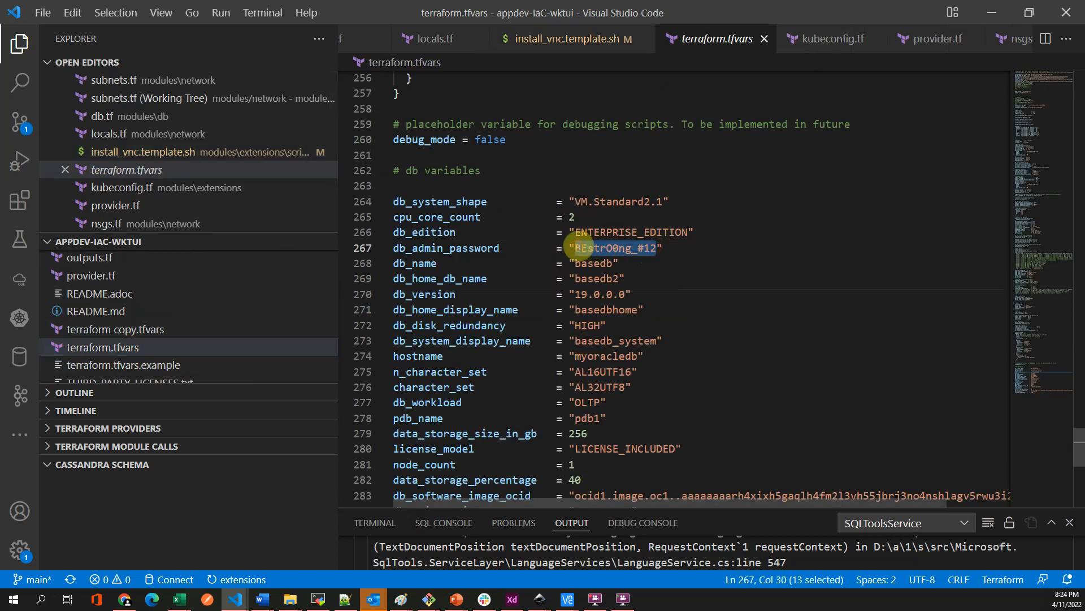
pyautogui.click(567, 599)
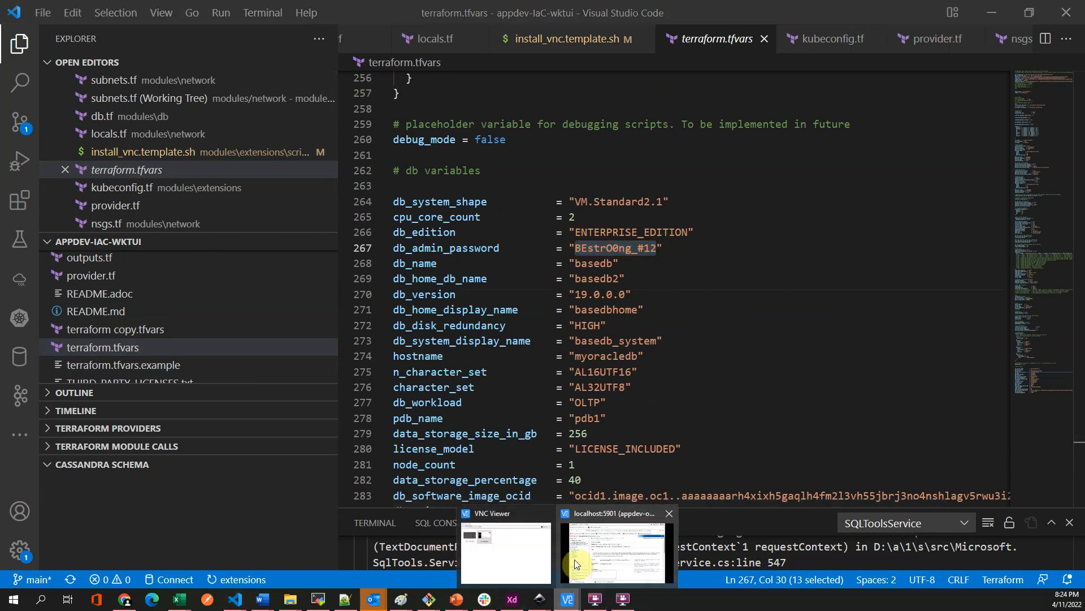
pyautogui.click(576, 567)
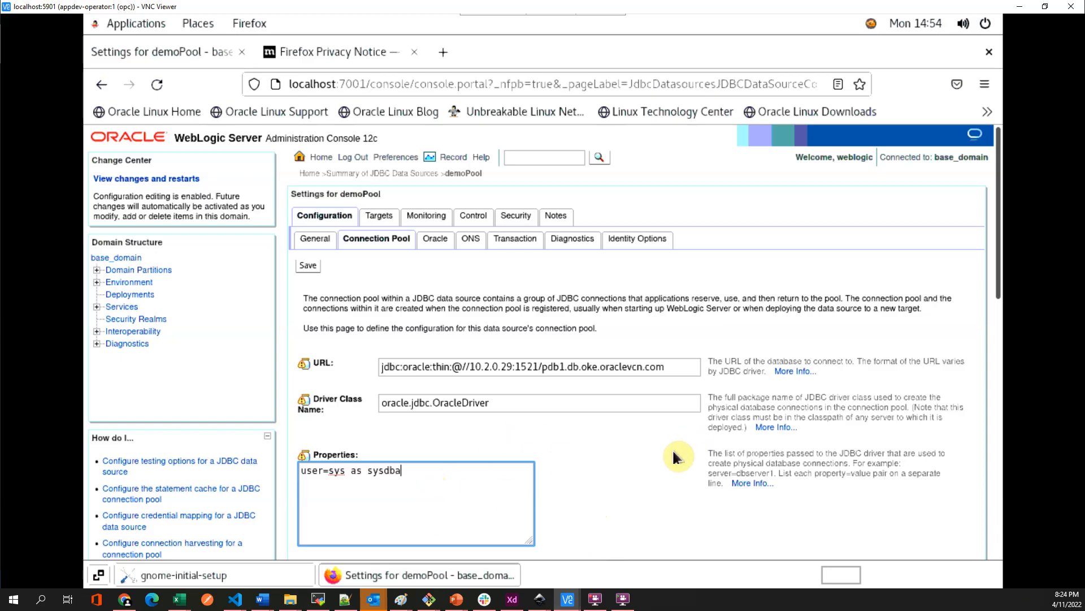
# - Replace Password and Confirm Password with the admin password, save, and decline Firefox's login saving
pyautogui.scroll(-10, 679, 452)
pyautogui.click(486, 217)
pyautogui.hotkey('ctrl', 'a')
pyautogui.press('BackSpace')
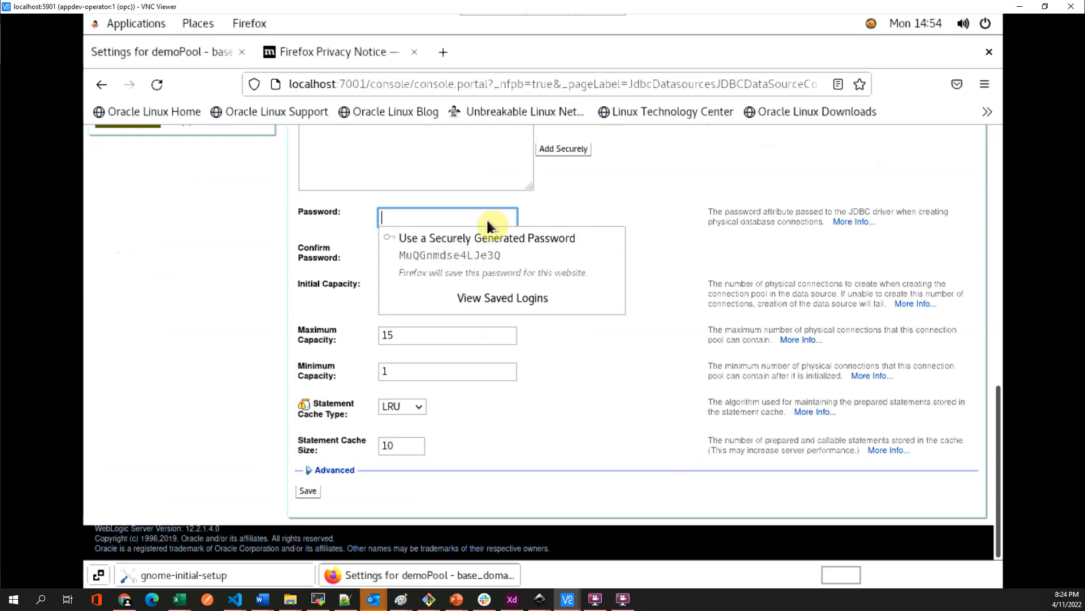
pyautogui.hotkey('ctrl', 'v')
pyautogui.click(492, 250)
pyautogui.hotkey('ctrl', 'a')
pyautogui.press('BackSpace')
pyautogui.hotkey('ctrl', 'v')
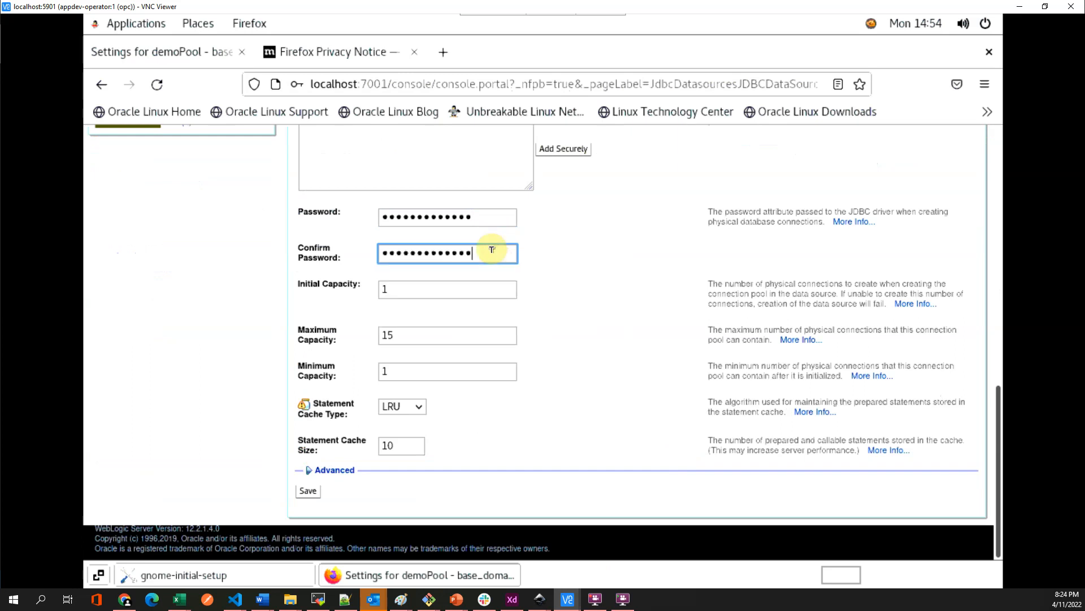
pyautogui.click(307, 491)
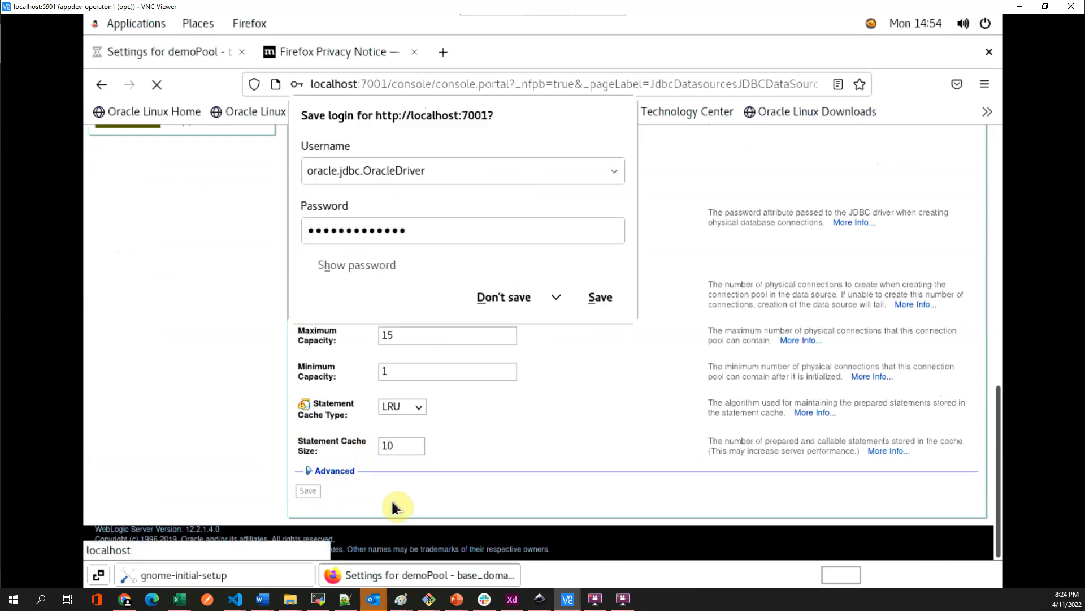
pyautogui.click(504, 297)
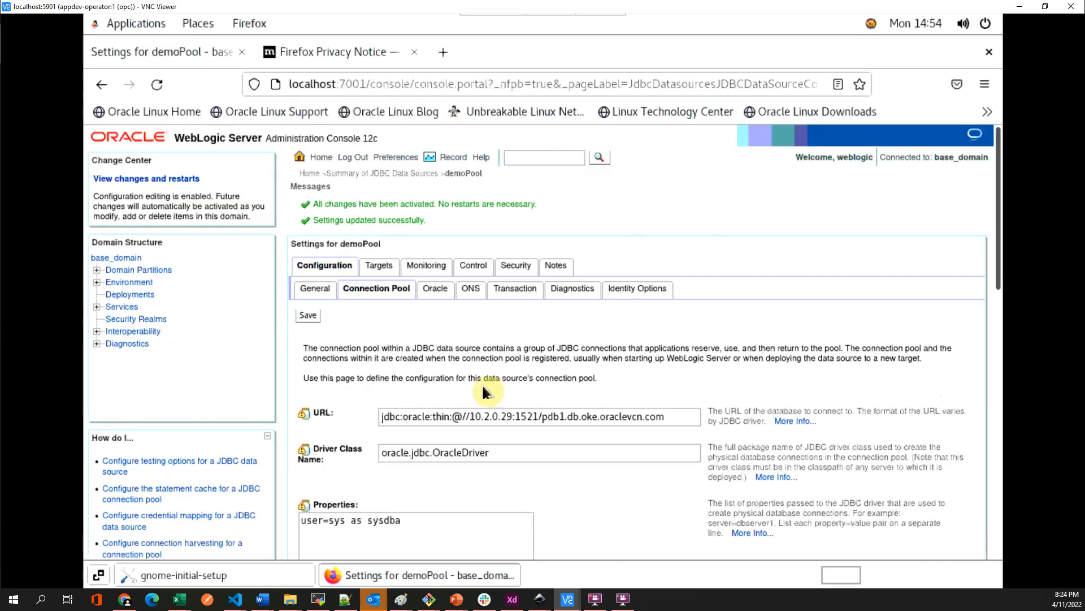
# - Start ManagedServer_1 from the Servers summary and reload until both managed servers show RUNNING
pyautogui.click(97, 281)
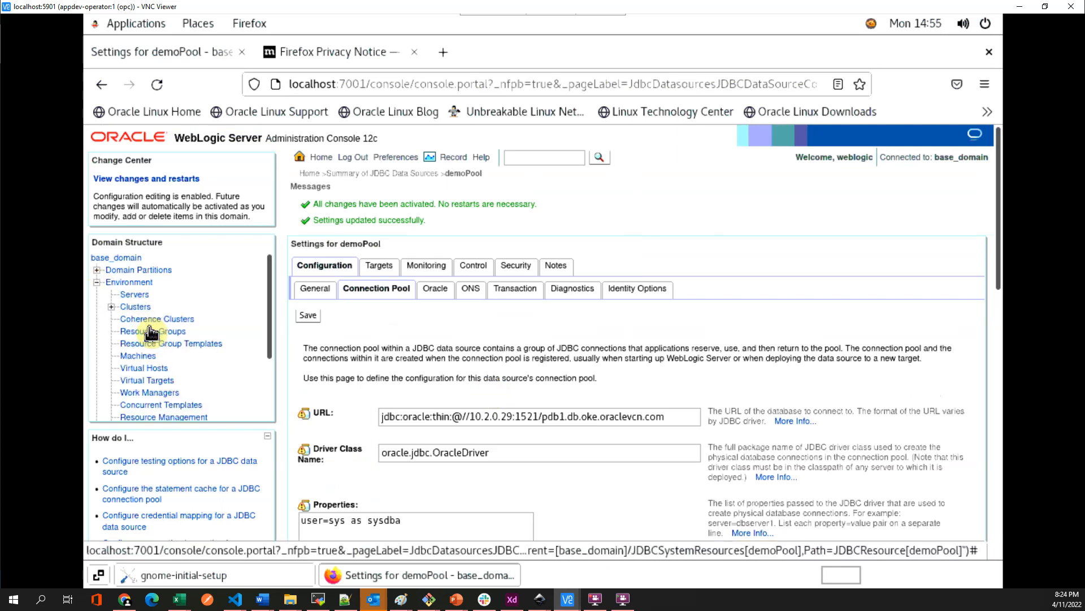
pyautogui.click(134, 294)
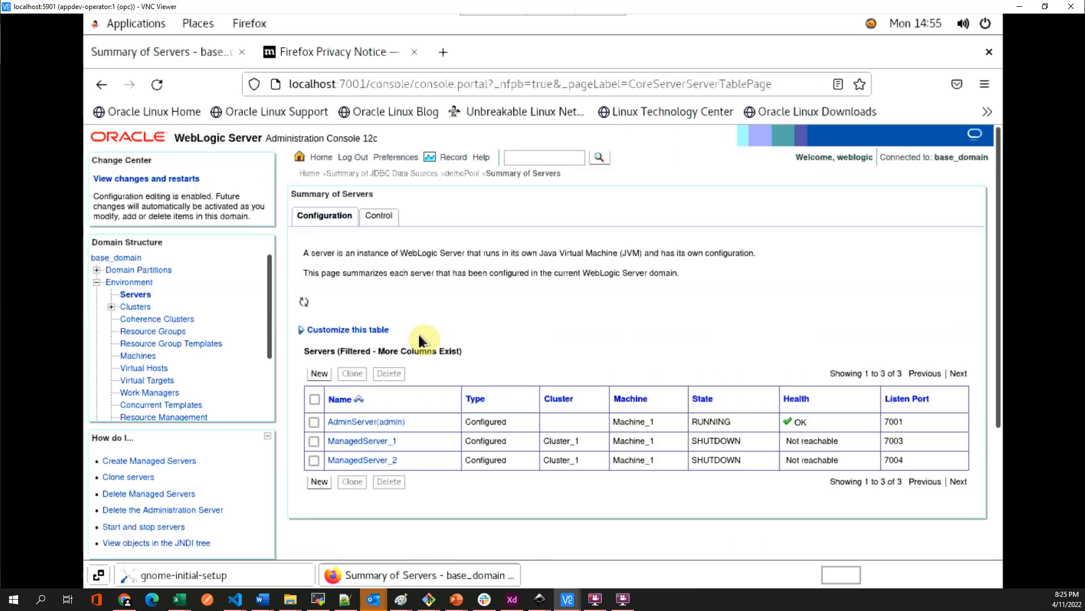
pyautogui.click(383, 220)
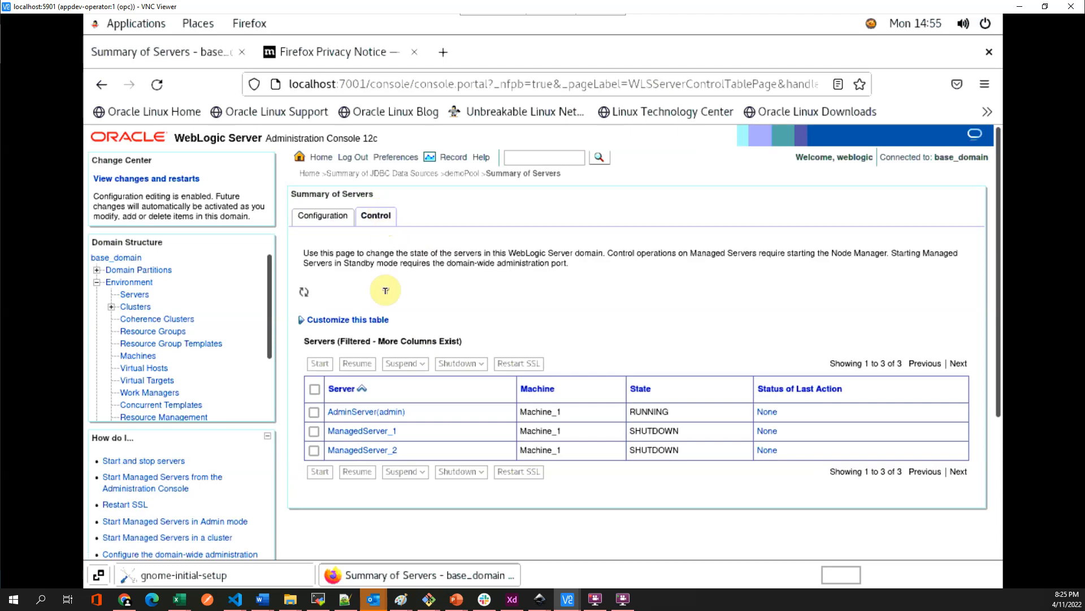
pyautogui.click(315, 431)
pyautogui.click(318, 471)
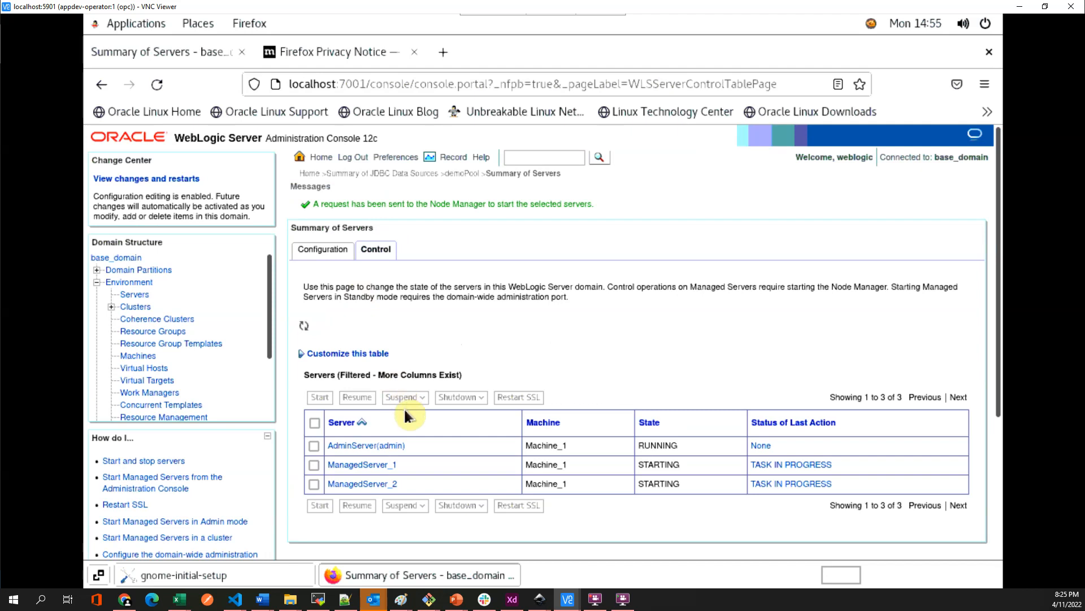
pyautogui.click(157, 88)
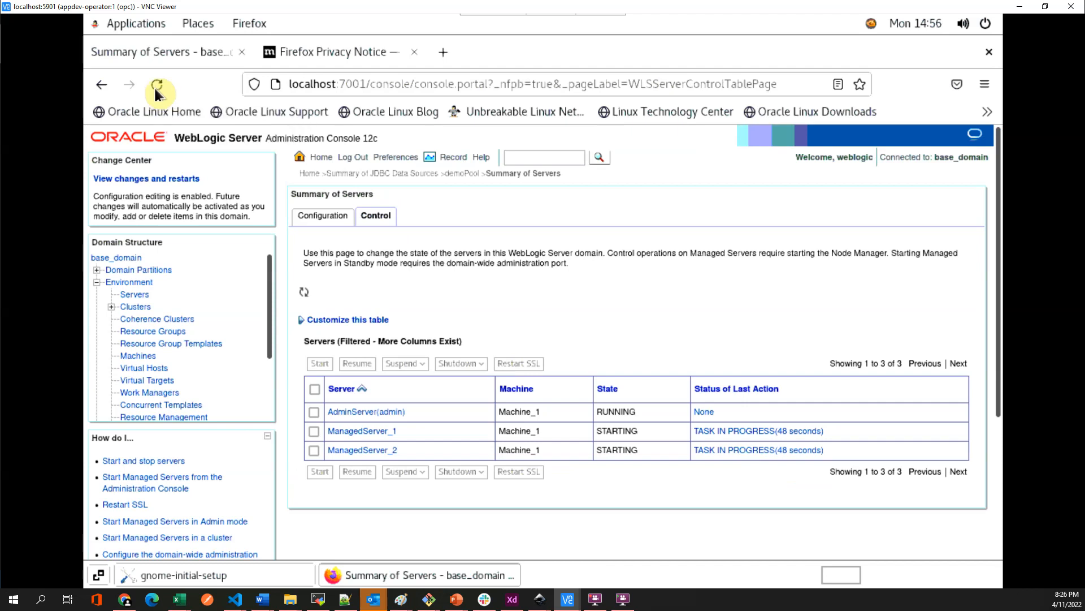
pyautogui.click(157, 88)
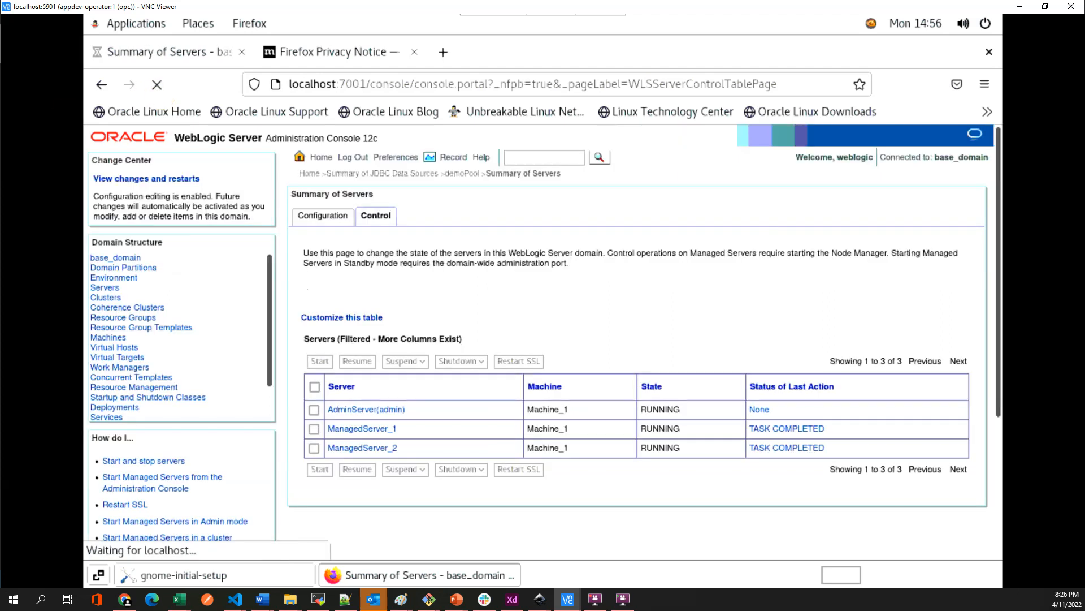
# - Duplicate the tab and load localhost:7003/employee/welcome.jsp, showing pcadb's customer list
pyautogui.rightClick(210, 56)
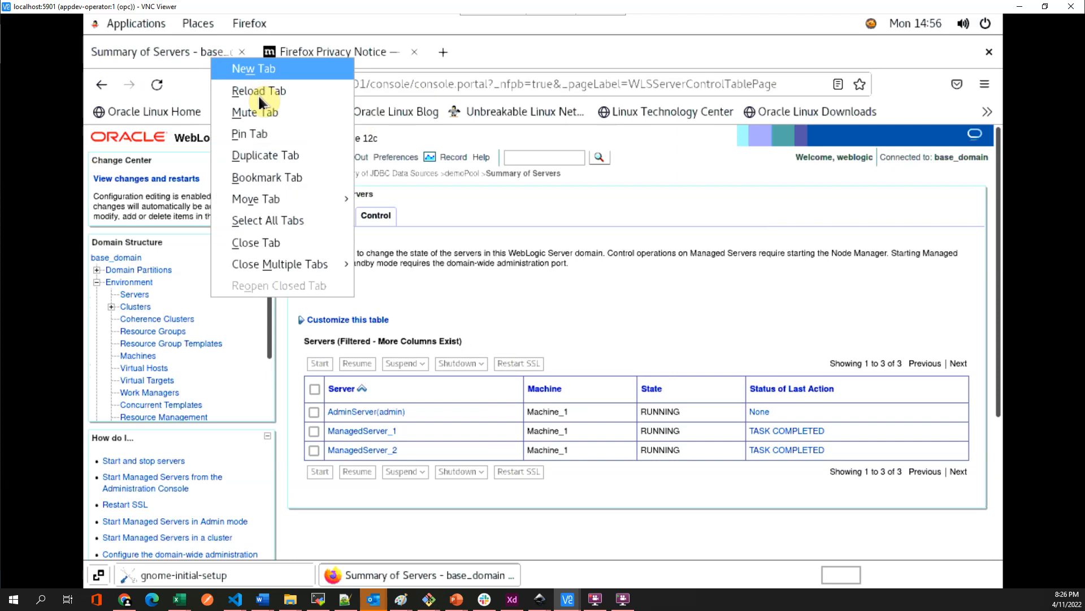
pyautogui.click(271, 155)
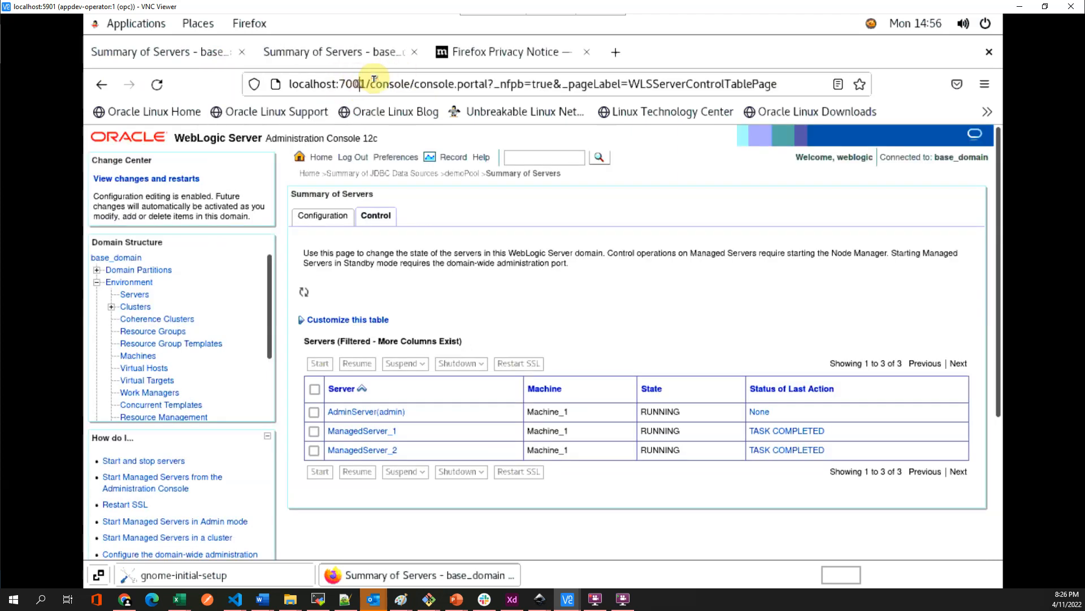
pyautogui.click(361, 83)
pyautogui.click(361, 82)
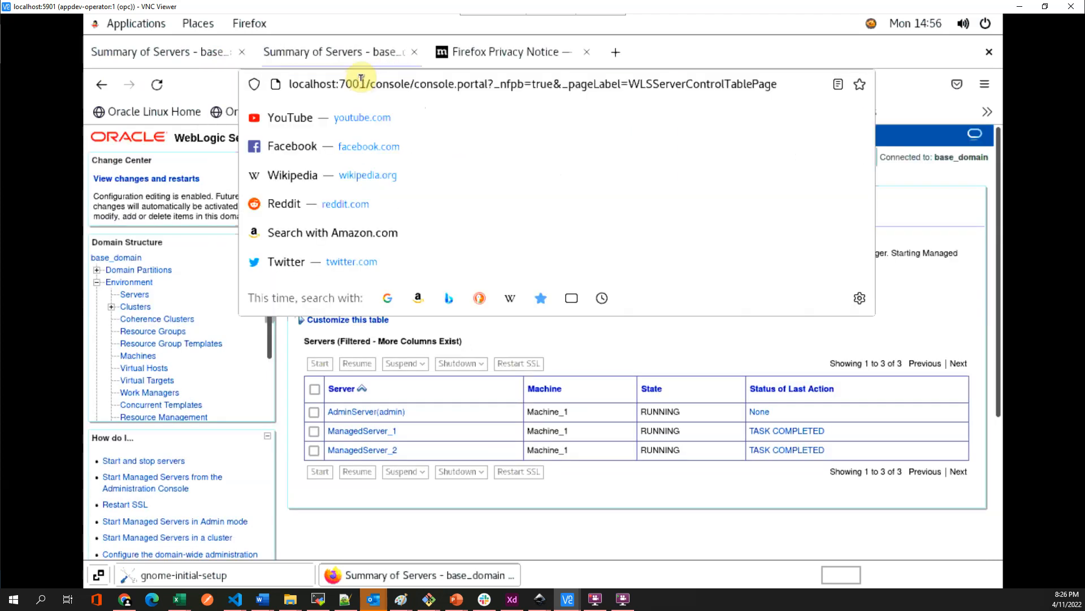
pyautogui.hotkey('shift', 'End')
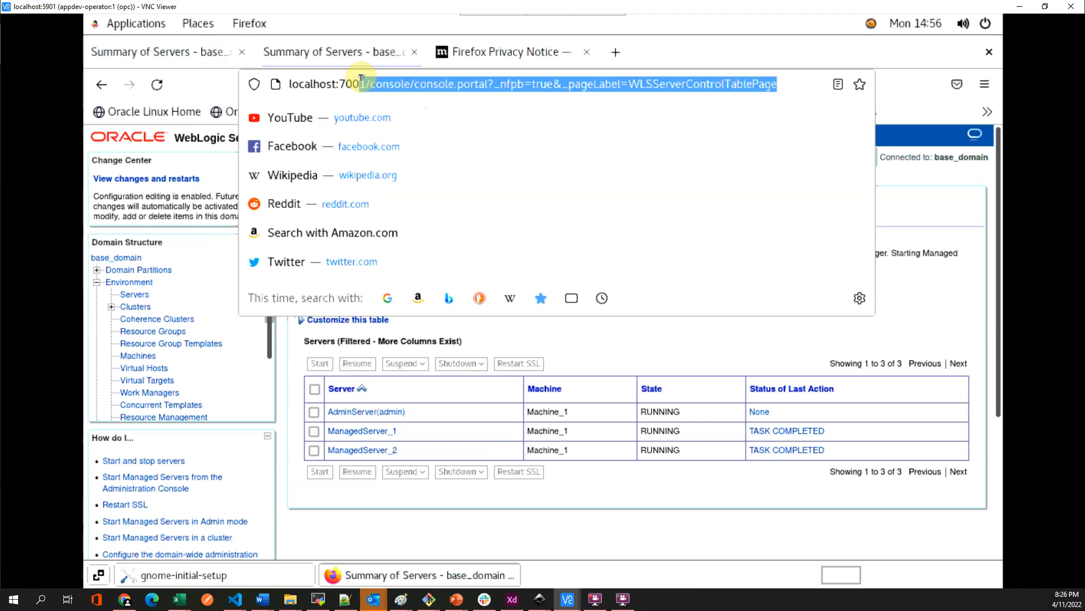
pyautogui.write('3/employee/')
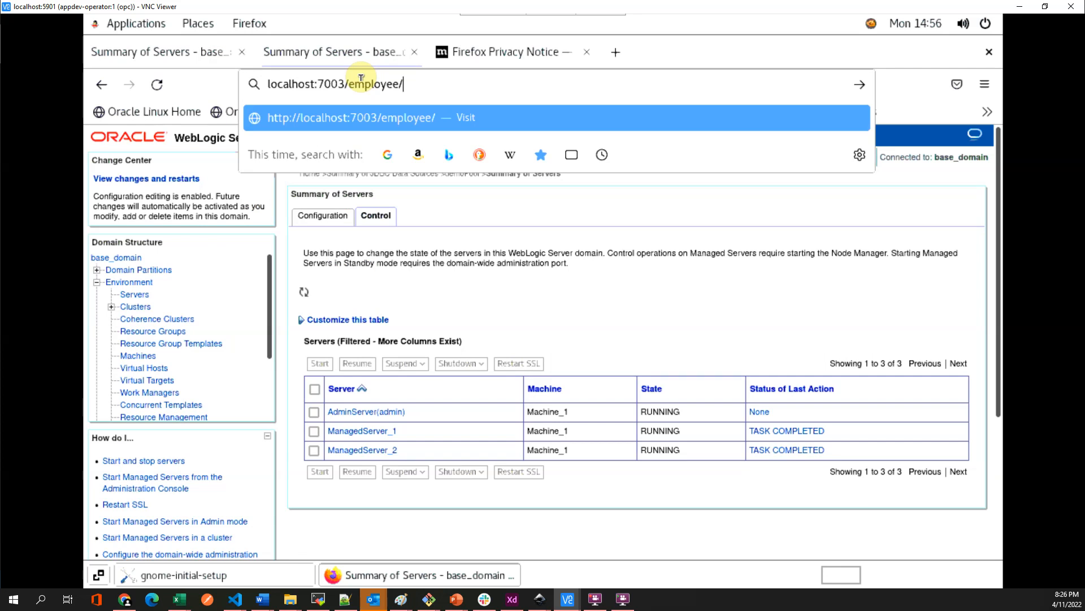
pyautogui.write('welcome.')
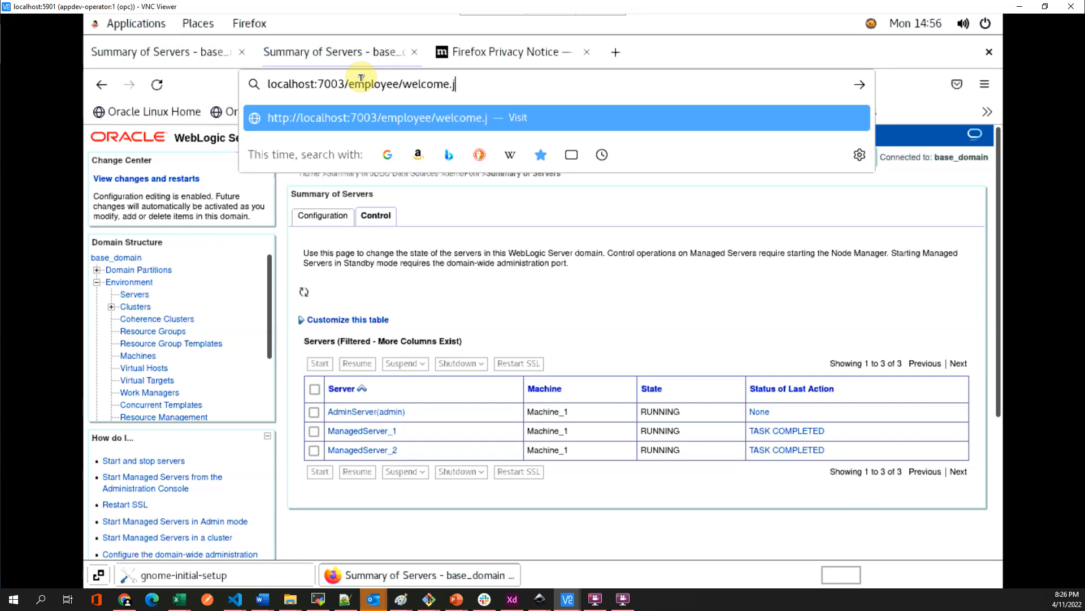
pyautogui.write('jsp')
pyautogui.press('Return')
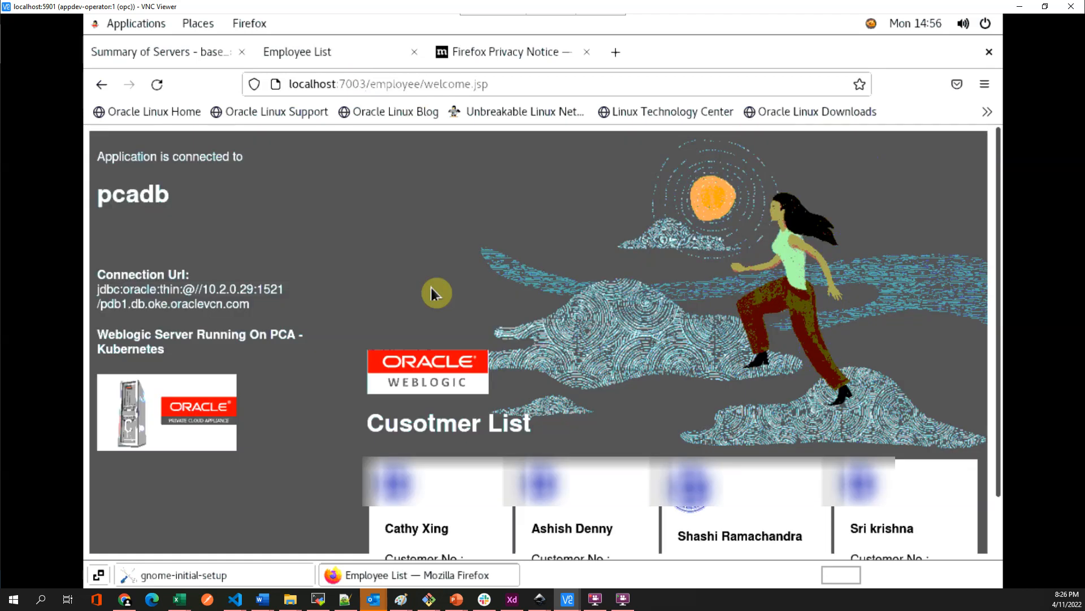
pyautogui.scroll(-2, 428, 296)
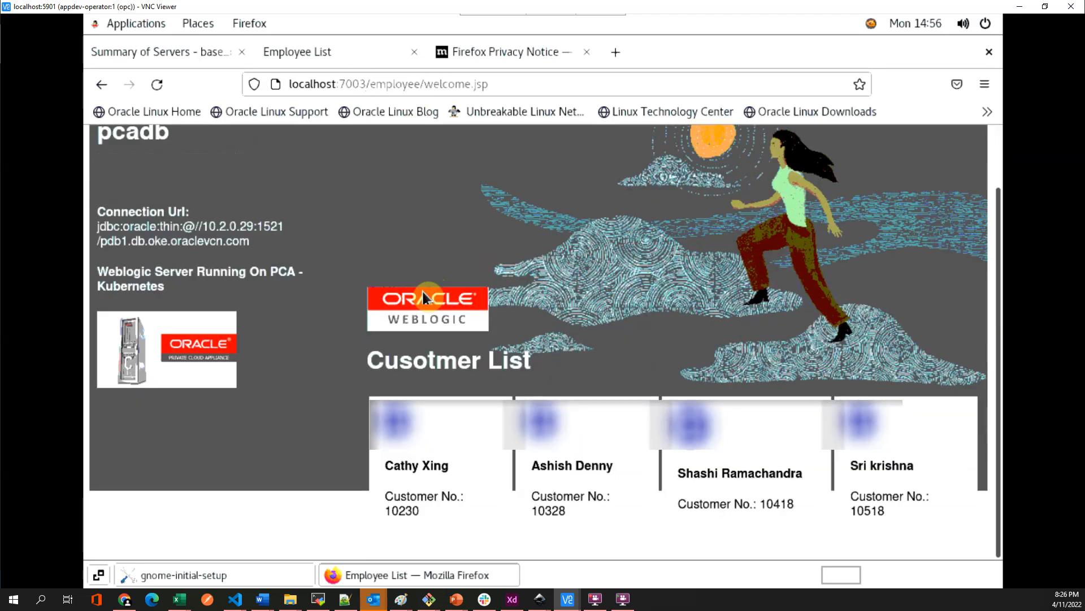
pyautogui.scroll(2, 428, 296)
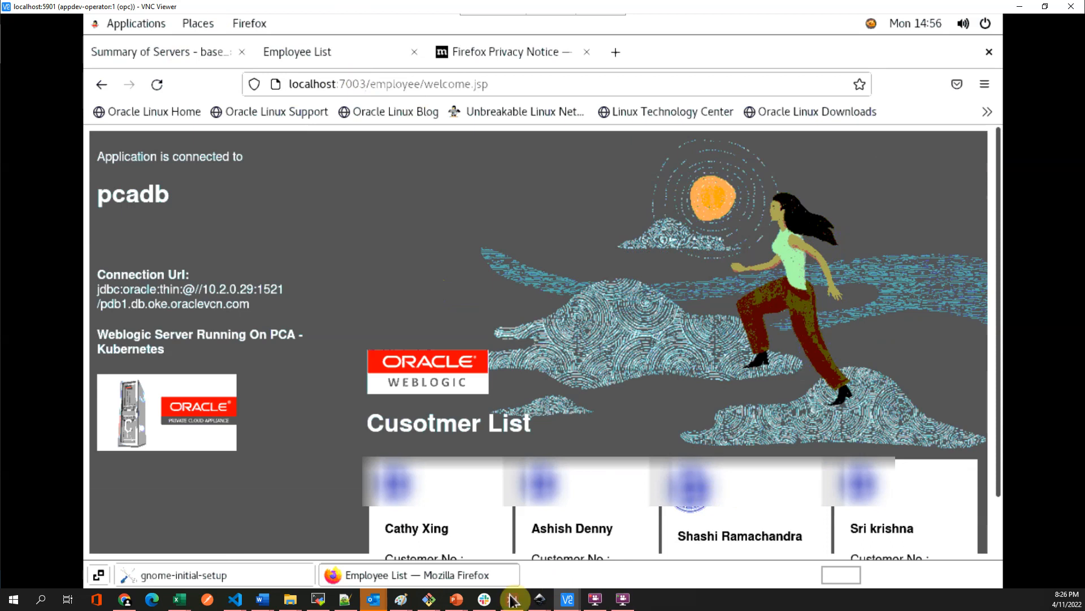
# - Launch a terminal from Applications > System Tools
pyautogui.click(134, 28)
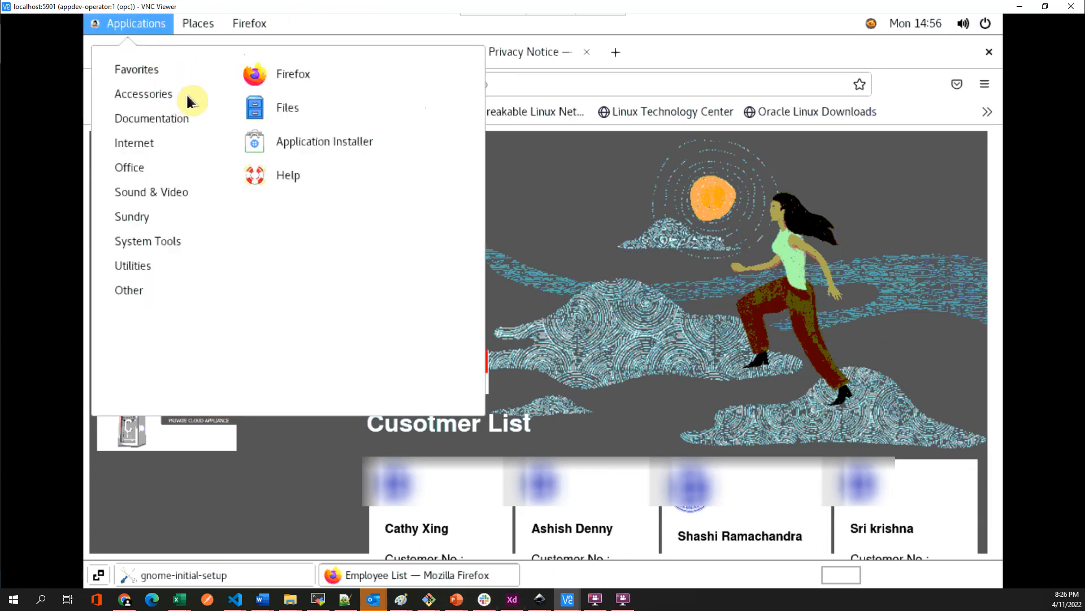
pyautogui.moveTo(194, 244)
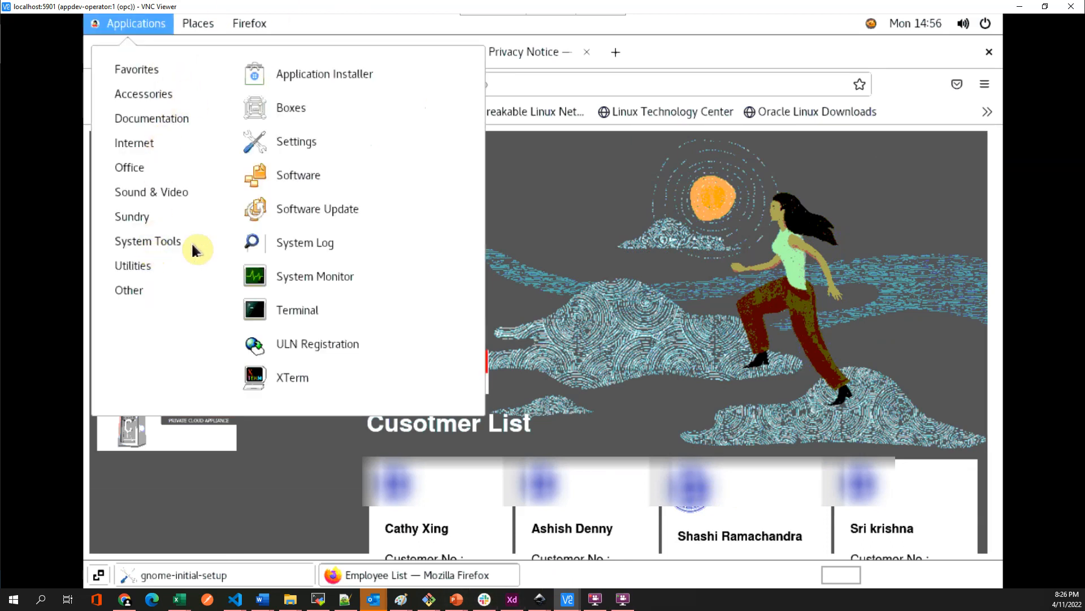
pyautogui.click(313, 314)
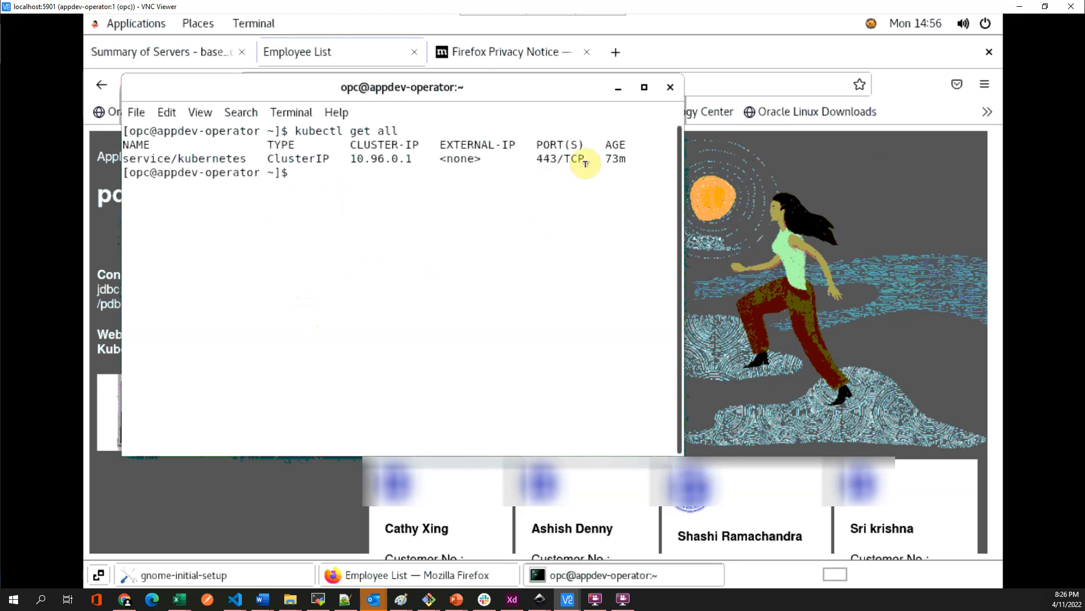
# - Rerun the recalled kubectl get all command, review the resources, then clear the screen
pyautogui.press('Up')
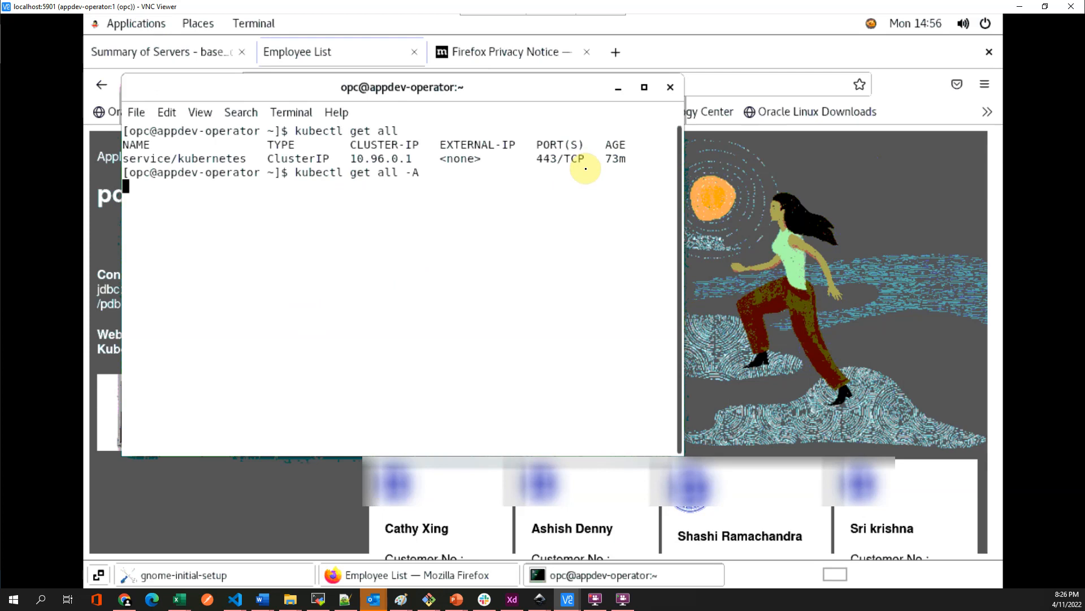
pyautogui.scroll(4, 479, 322)
pyautogui.scroll(-4, 478, 322)
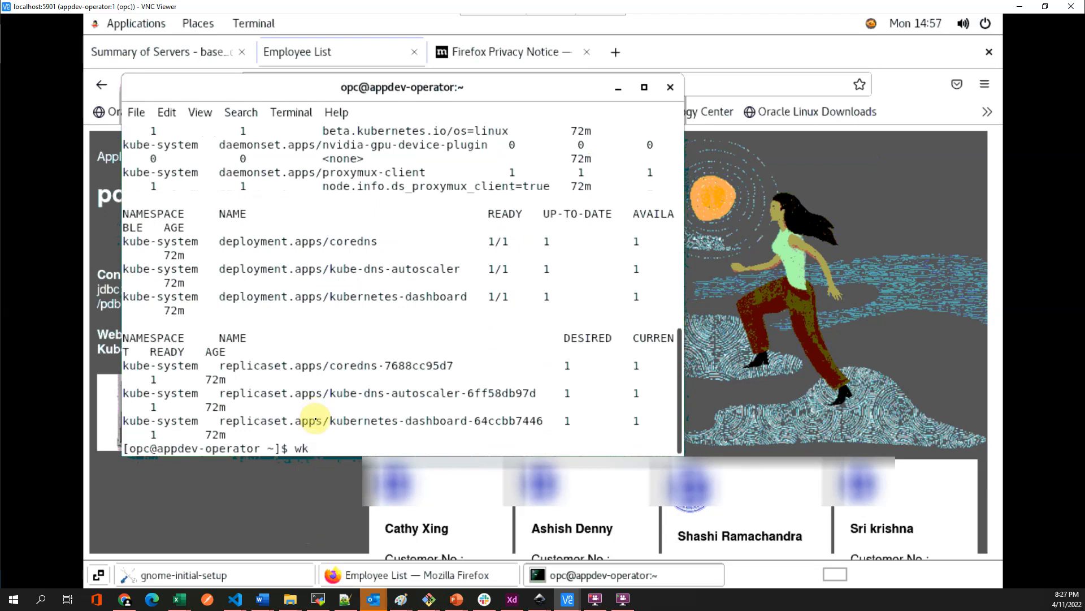
pyautogui.write('r')
pyautogui.press('Return')
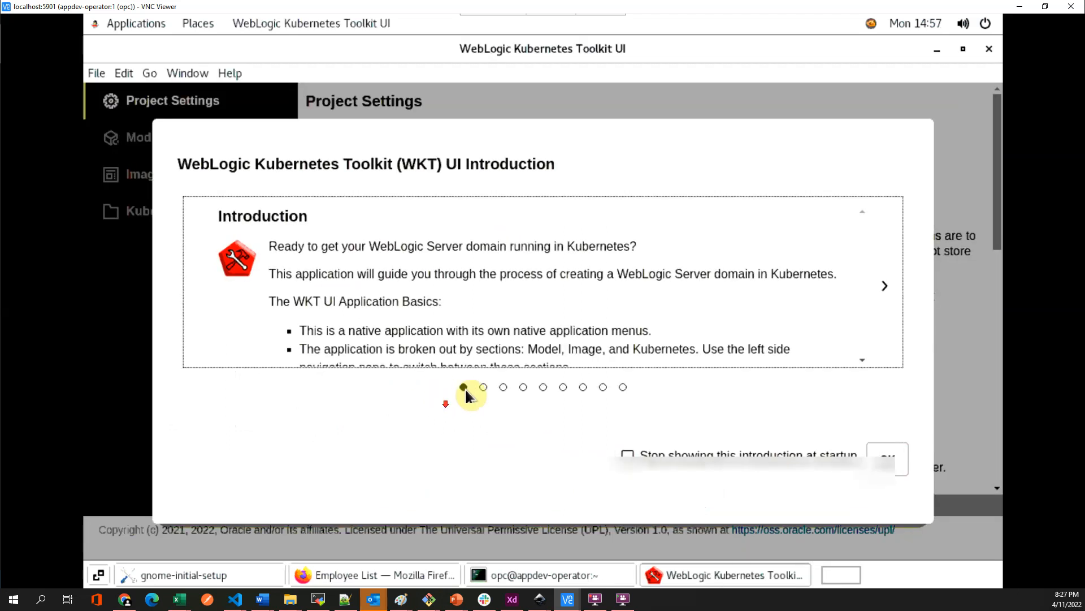
# - Close the WKT introduction and open the Java Home folder chooser in Project Settings
pyautogui.click(885, 459)
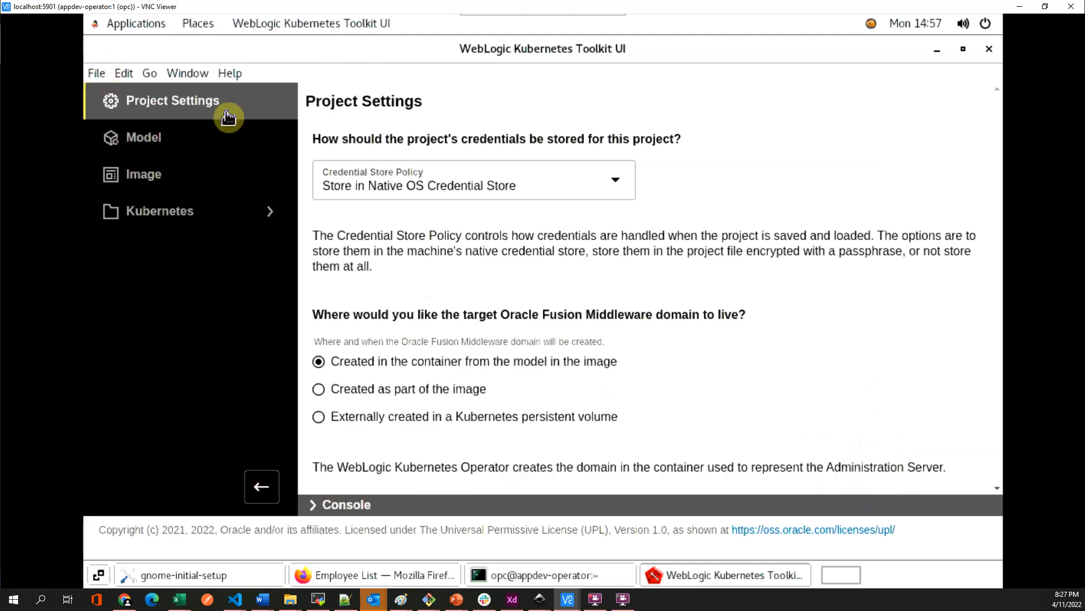
pyautogui.scroll(-4, 513, 317)
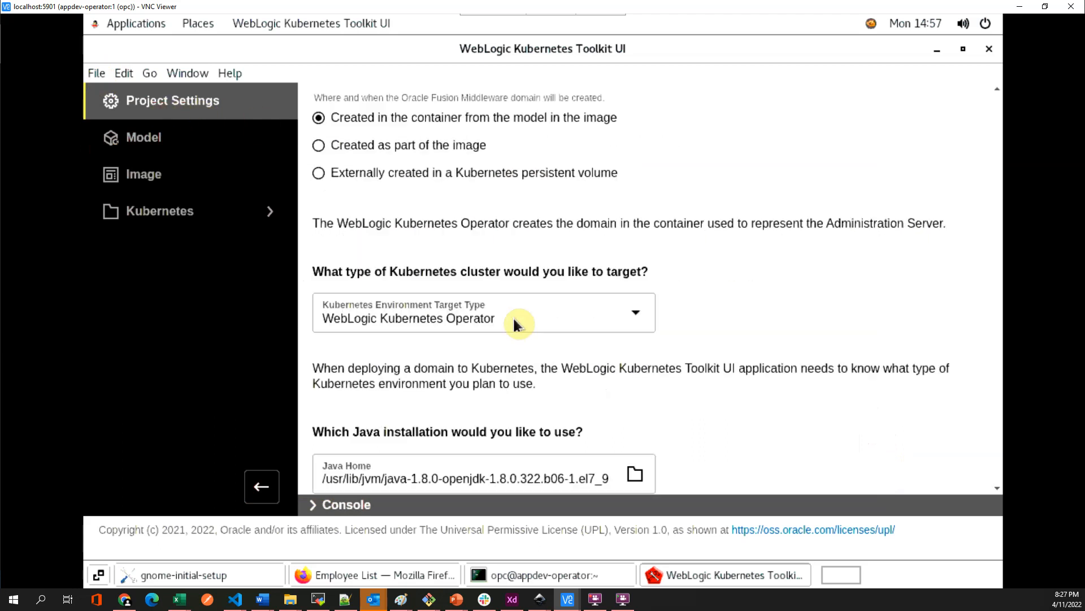
pyautogui.scroll(-3, 514, 323)
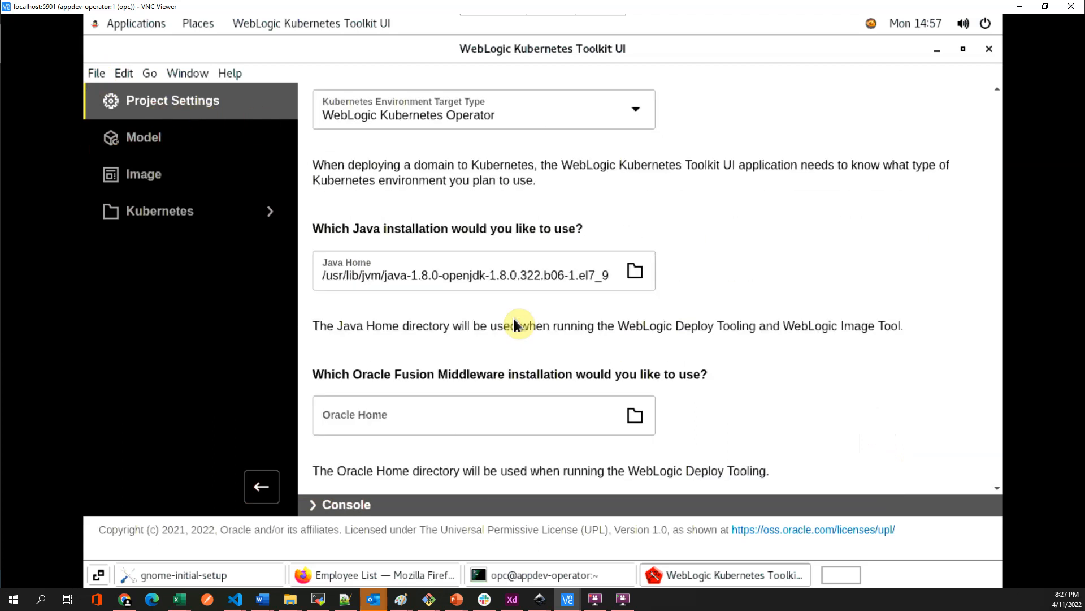
pyautogui.click(636, 271)
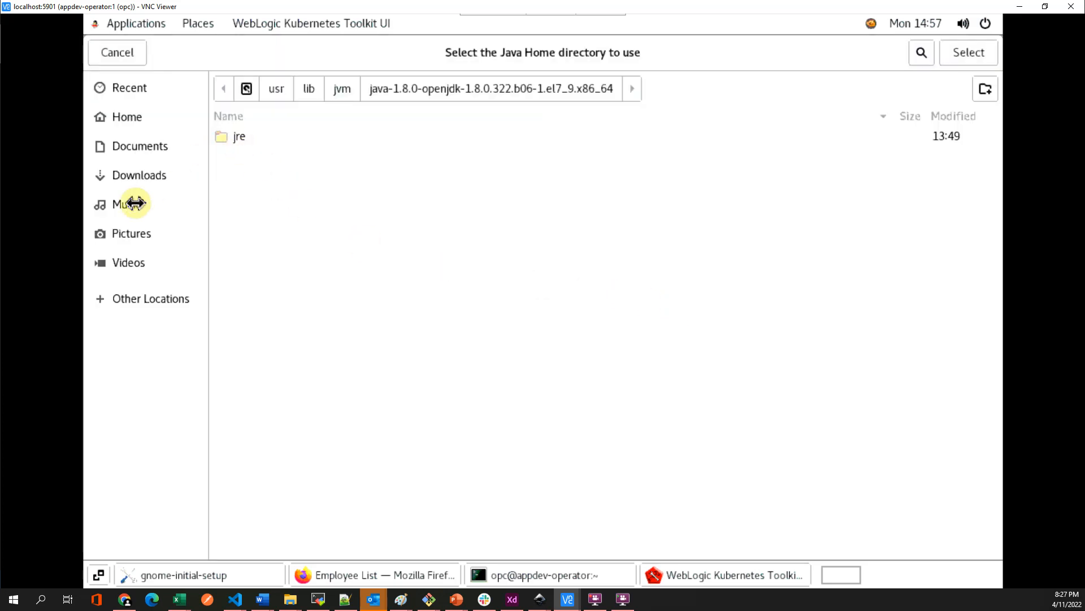
# - Browse to /home/opc/installer and pick jdk1.8.0_221 as the Java Home
pyautogui.click(135, 118)
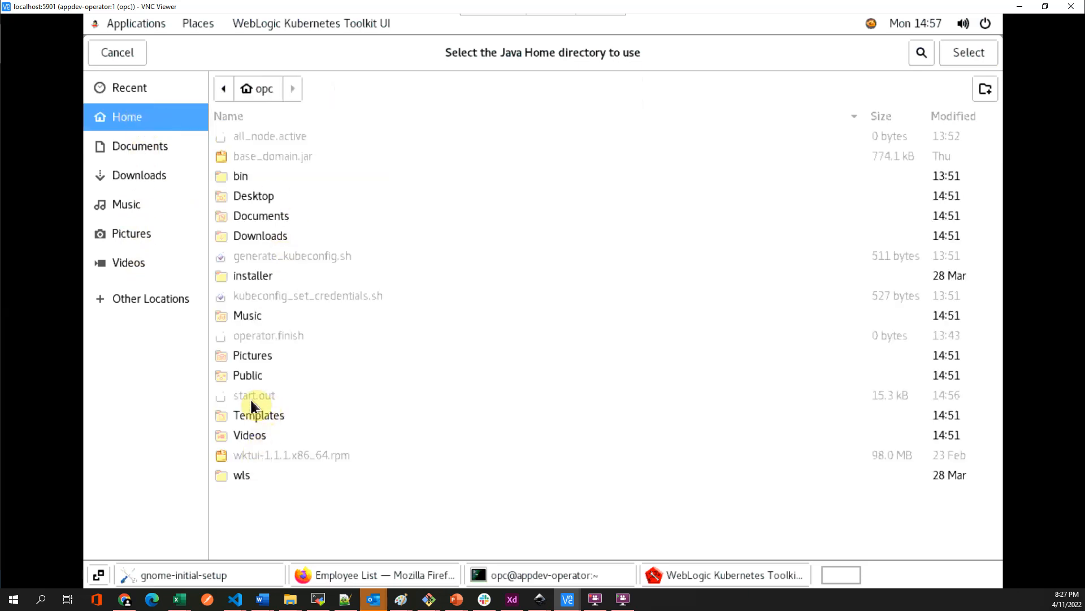
pyautogui.click(132, 147)
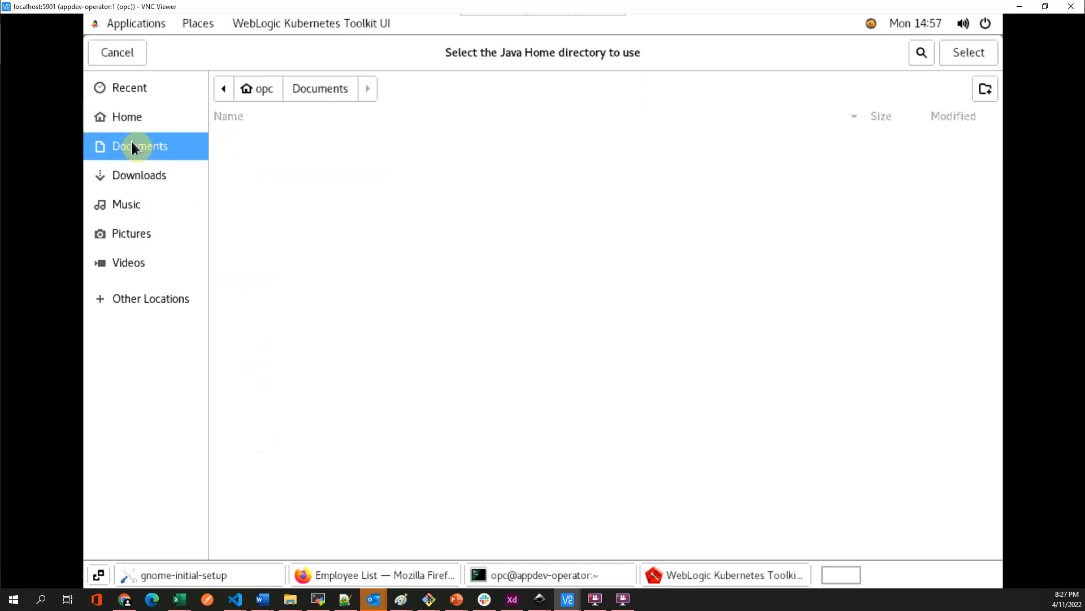
pyautogui.click(223, 89)
pyautogui.click(279, 89)
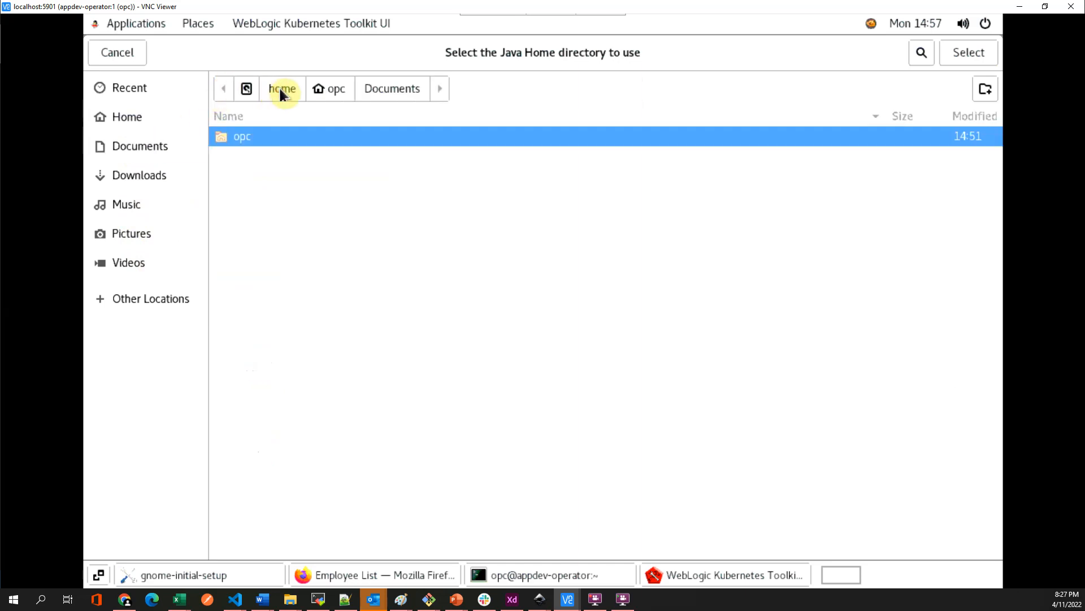
pyautogui.click(255, 137)
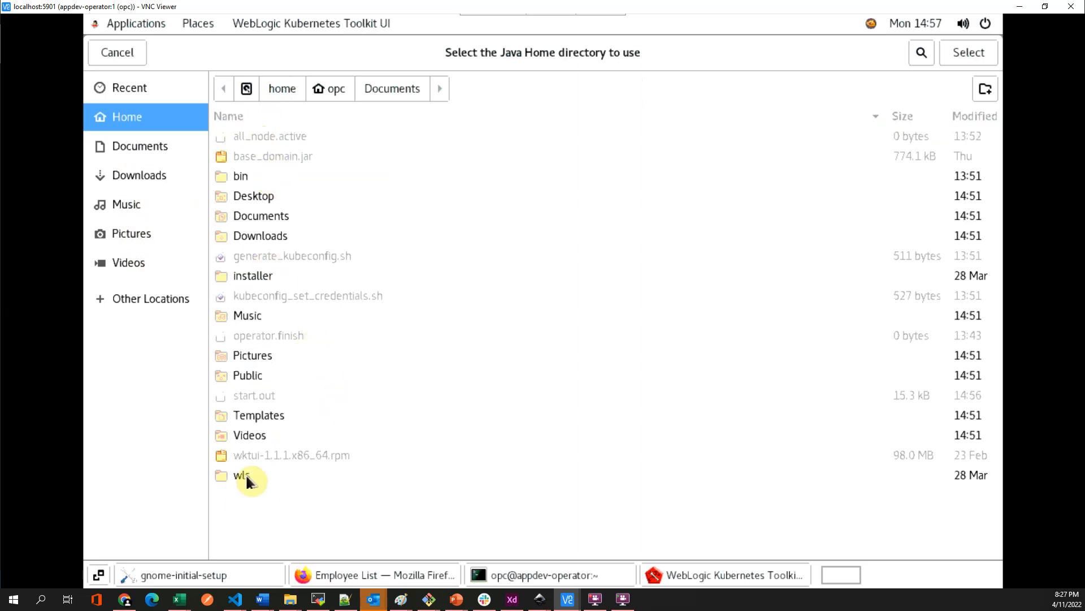
pyautogui.doubleClick(250, 276)
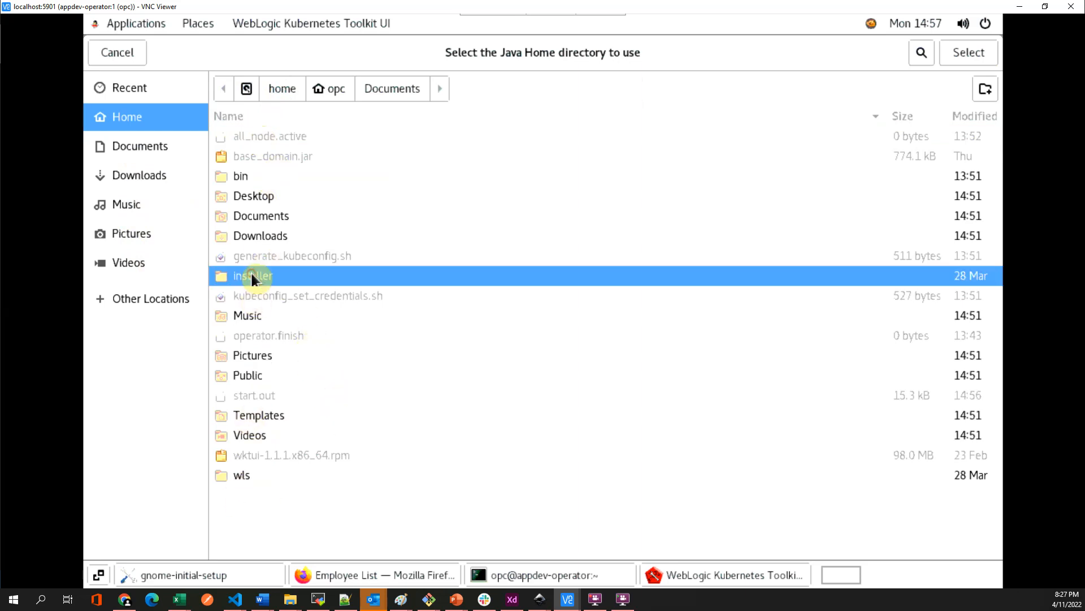
pyautogui.click(267, 136)
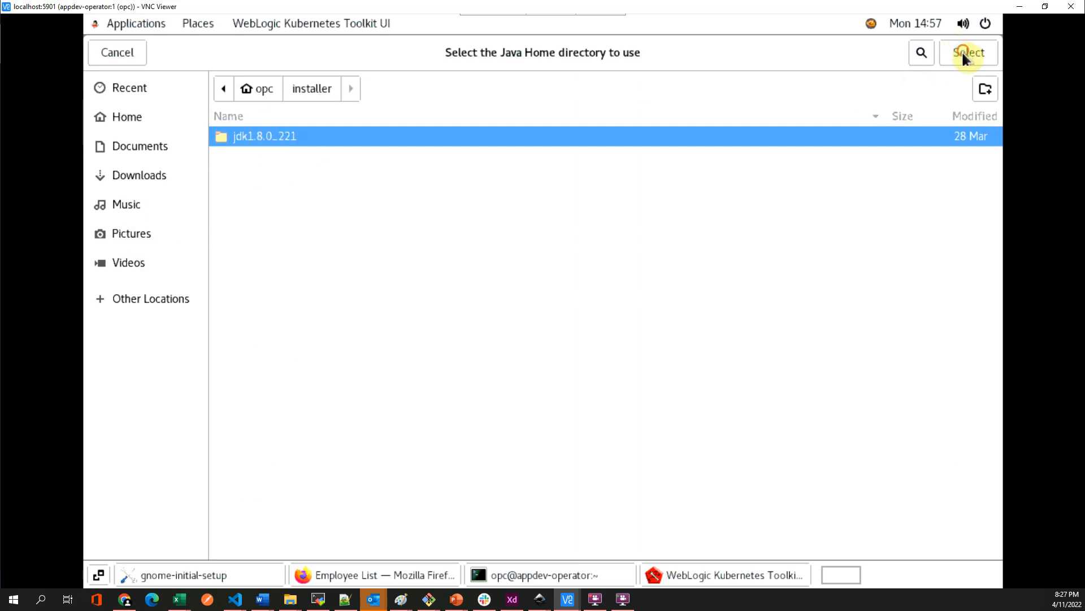
pyautogui.scroll(-3, 716, 373)
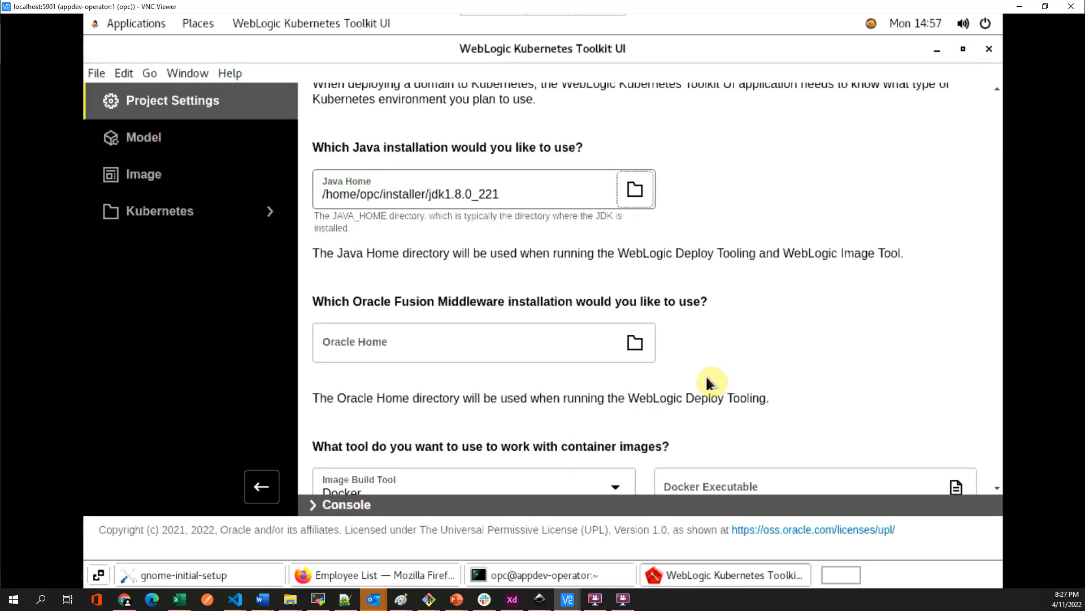
# - Browse into Home > wls and select oracle_home, giving Oracle Home /home/opc/wls/oracle_home
pyautogui.click(637, 259)
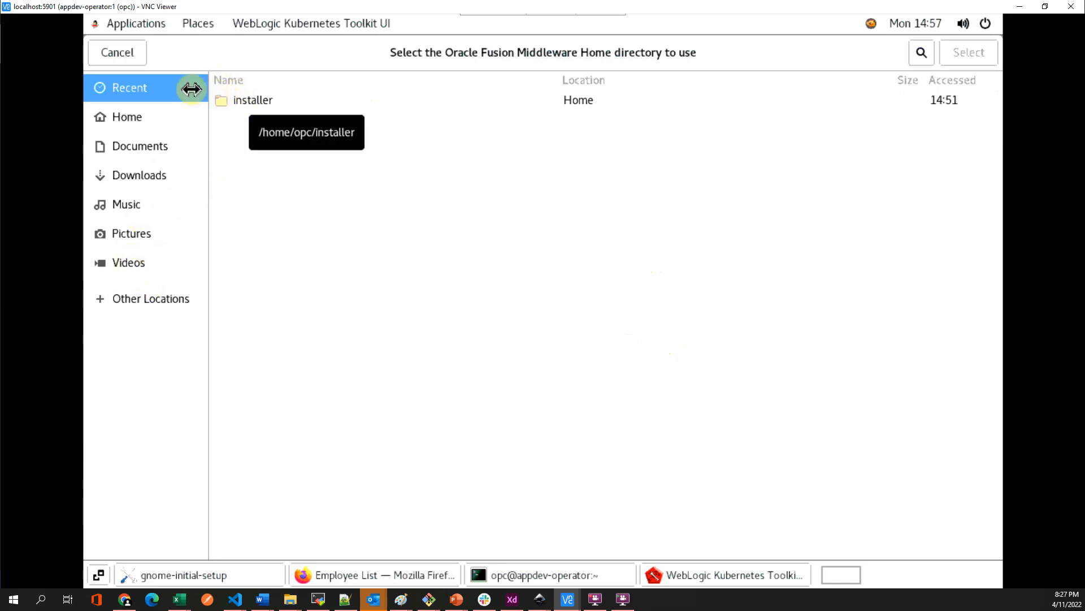
pyautogui.click(136, 120)
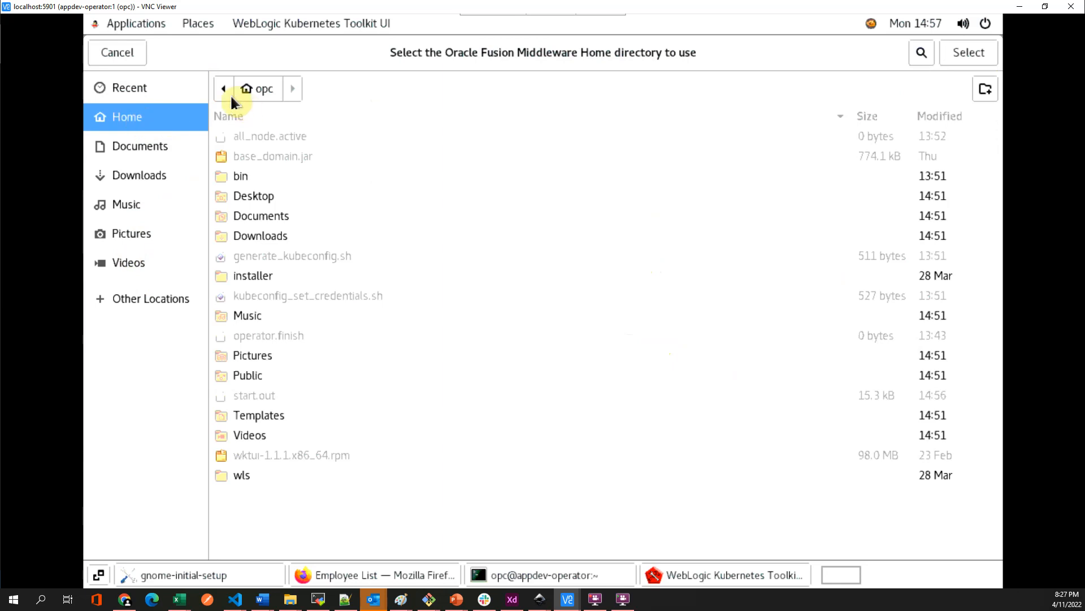
pyautogui.click(247, 473)
pyautogui.doubleClick(247, 475)
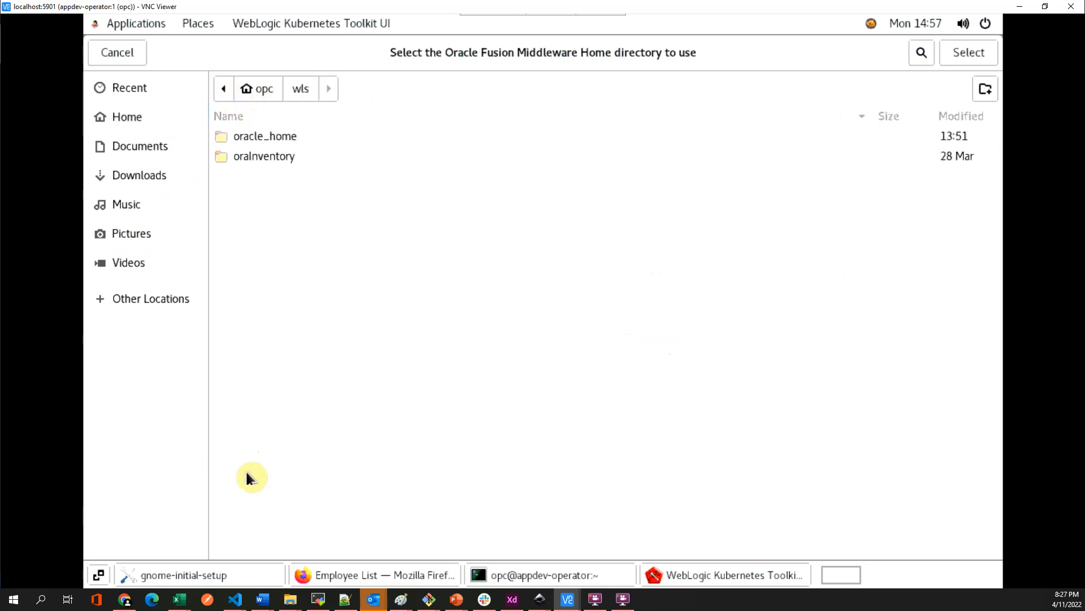
pyautogui.click(264, 136)
pyautogui.click(981, 52)
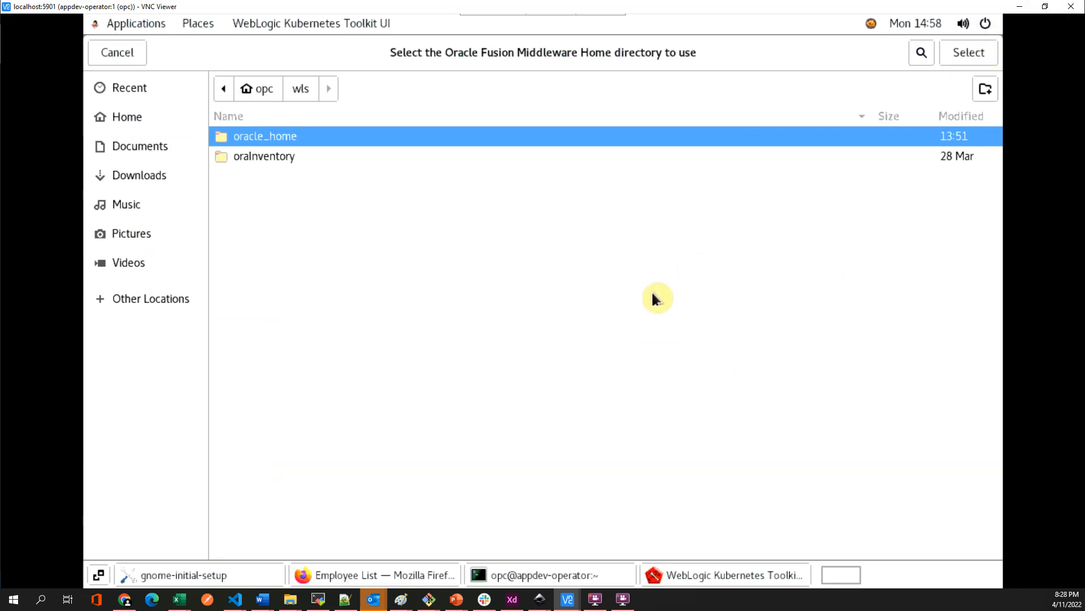
pyautogui.scroll(-1, 675, 437)
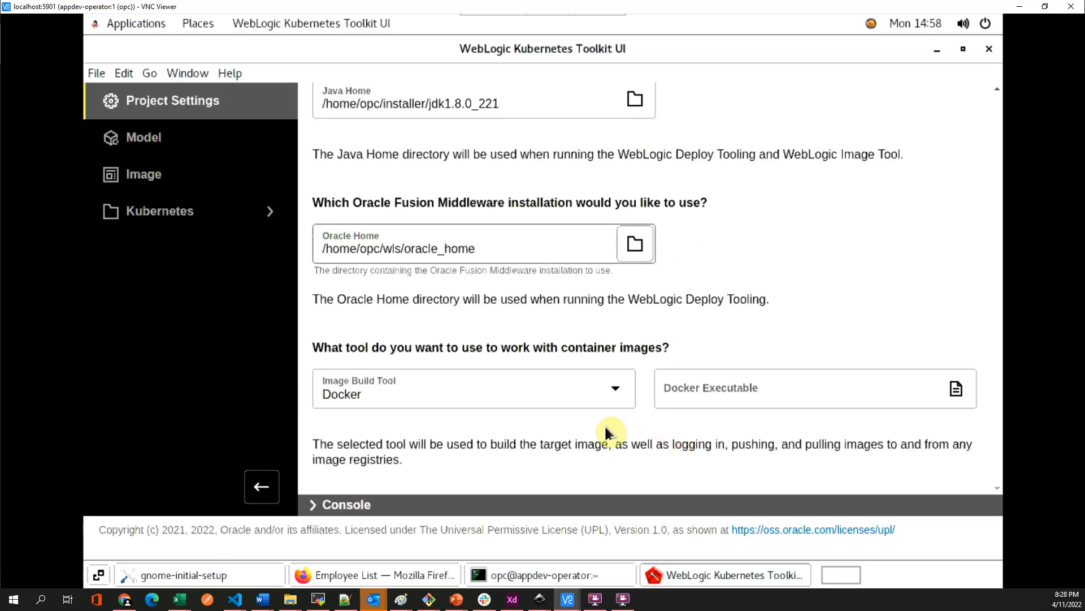
pyautogui.scroll(10, 613, 432)
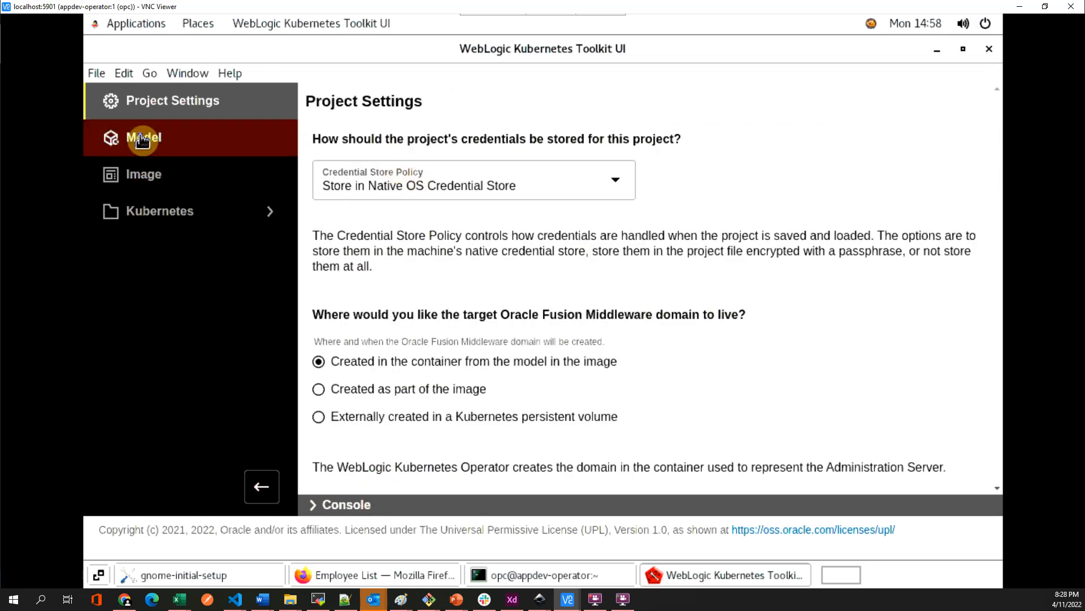
# - Set the project's Credential Store Policy to Not Stored
pyautogui.click(421, 184)
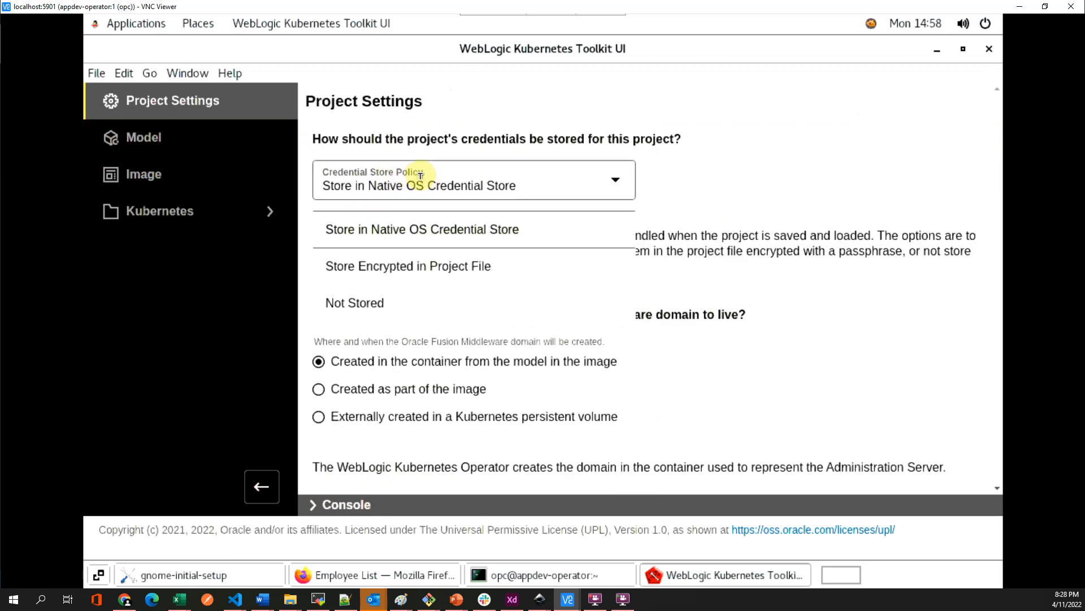
pyautogui.click(378, 303)
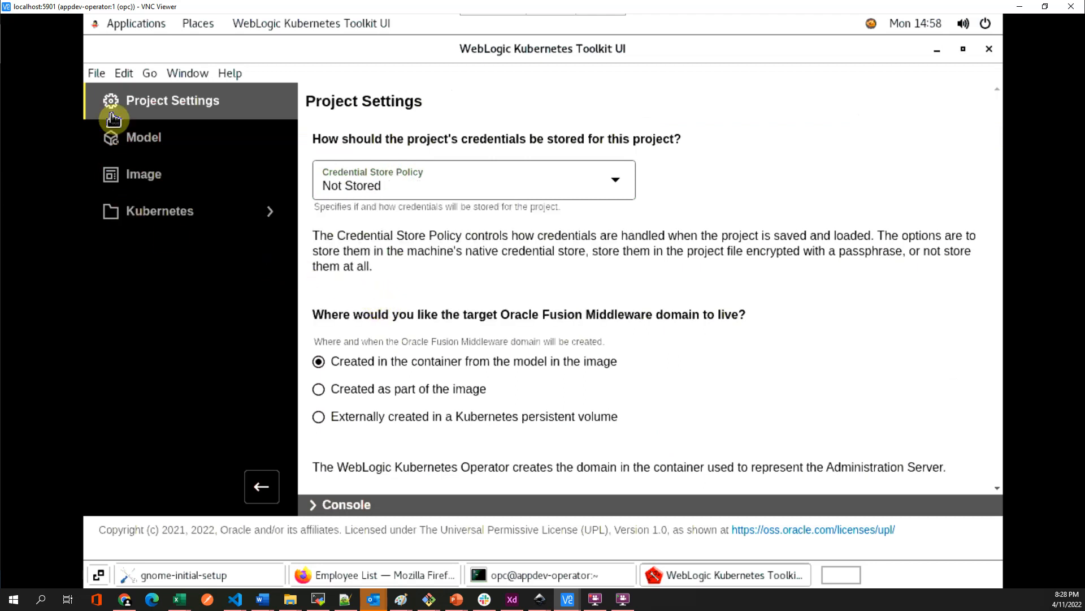
pyautogui.click(96, 74)
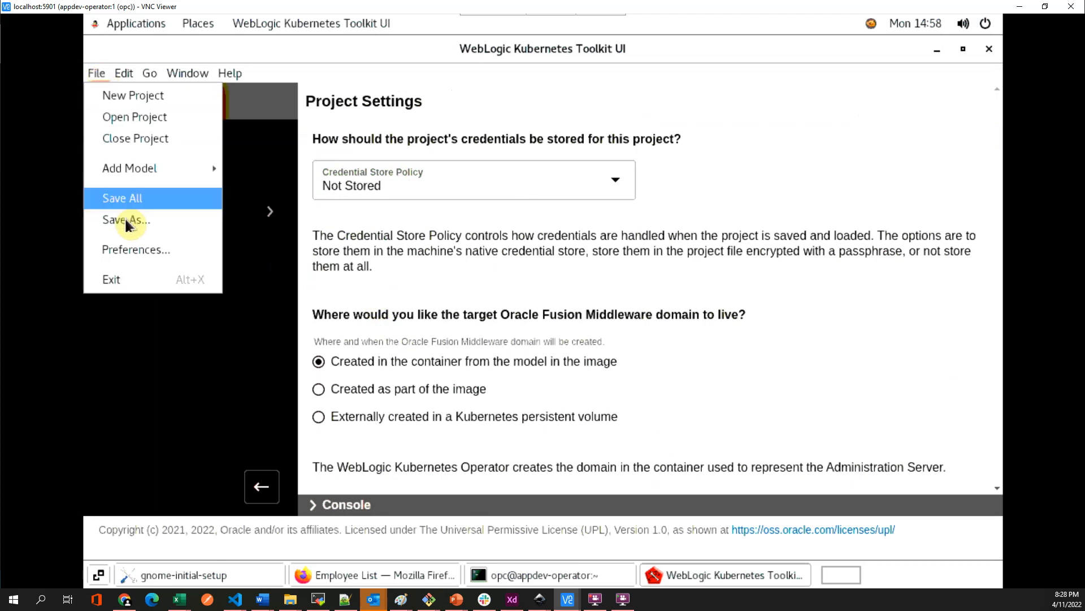
# - Save the project as base_domain in a newly created /home/opc/wls/wktui folder
pyautogui.click(125, 221)
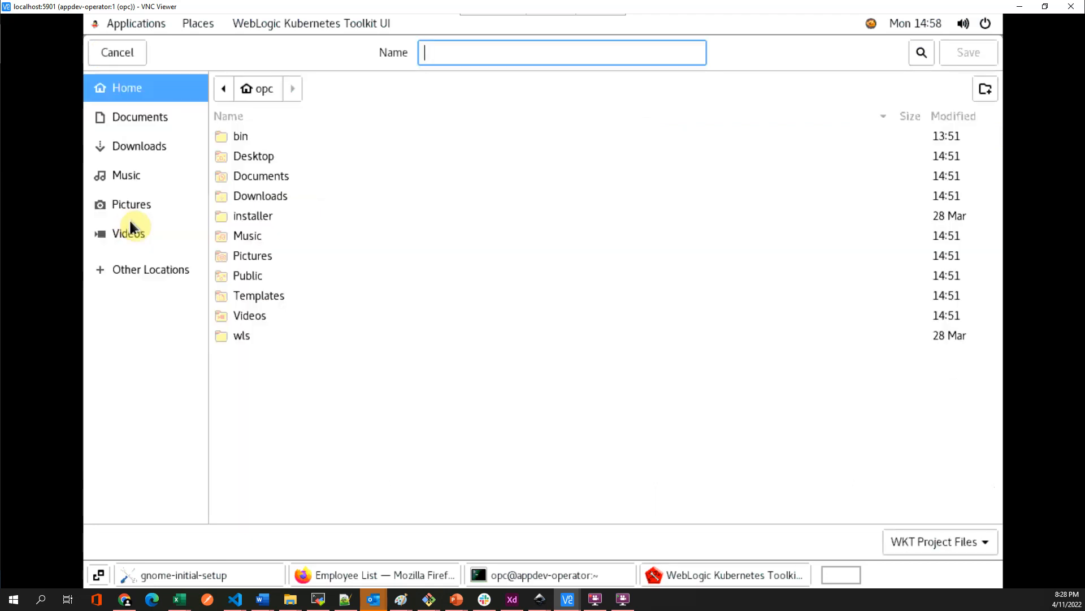
pyautogui.doubleClick(248, 337)
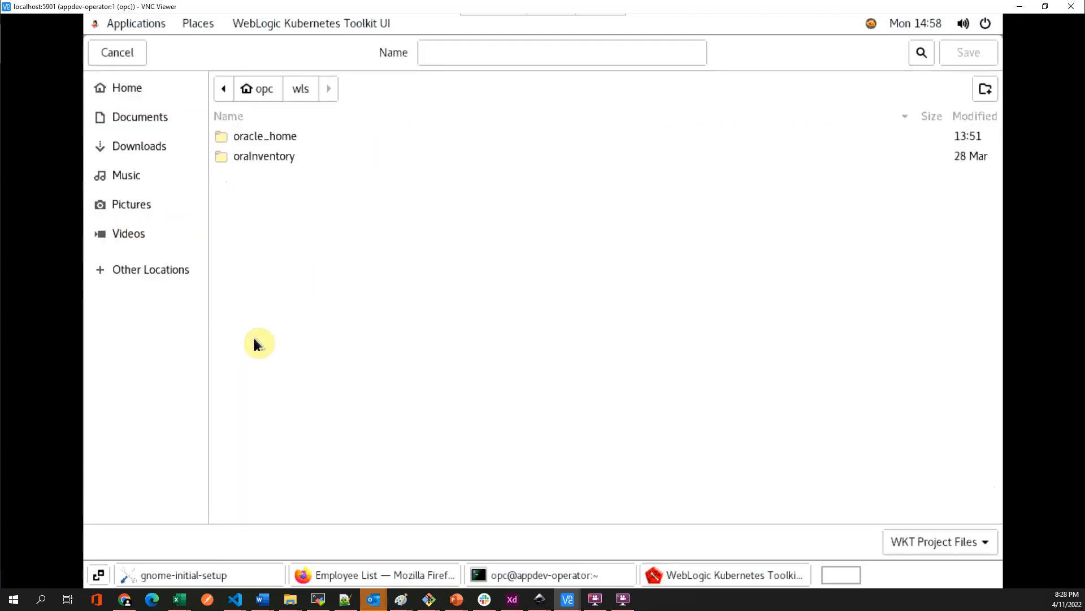
pyautogui.rightClick(299, 312)
pyautogui.click(341, 328)
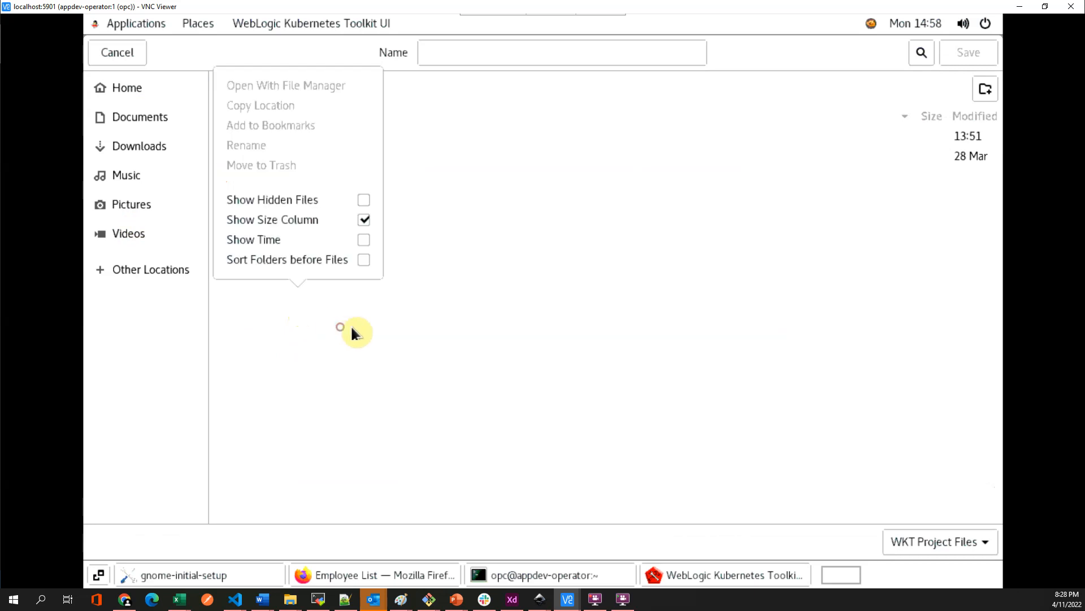
pyautogui.click(985, 90)
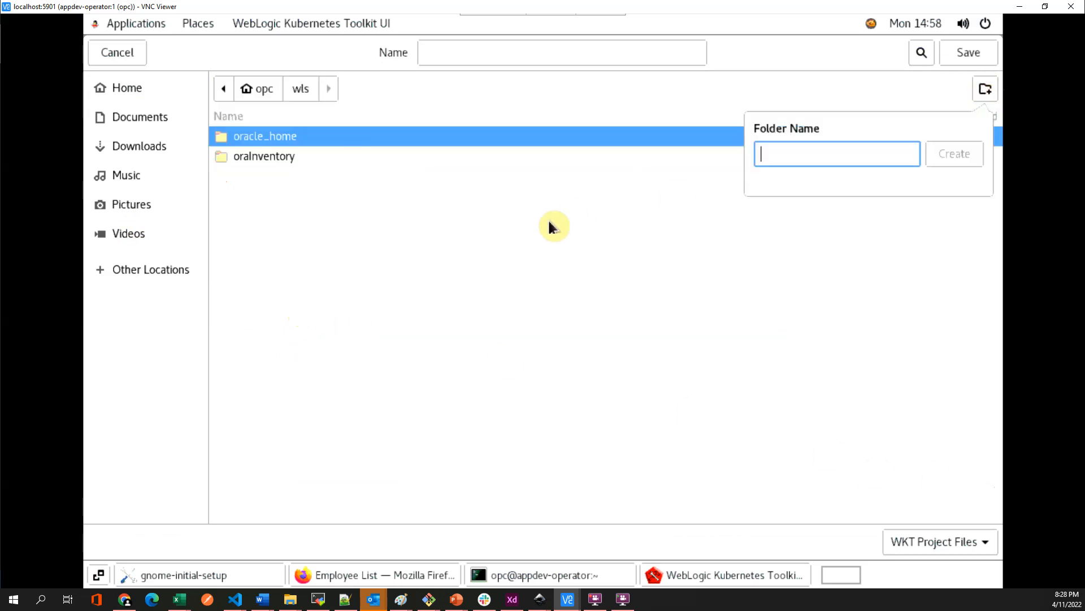
pyautogui.write('w')
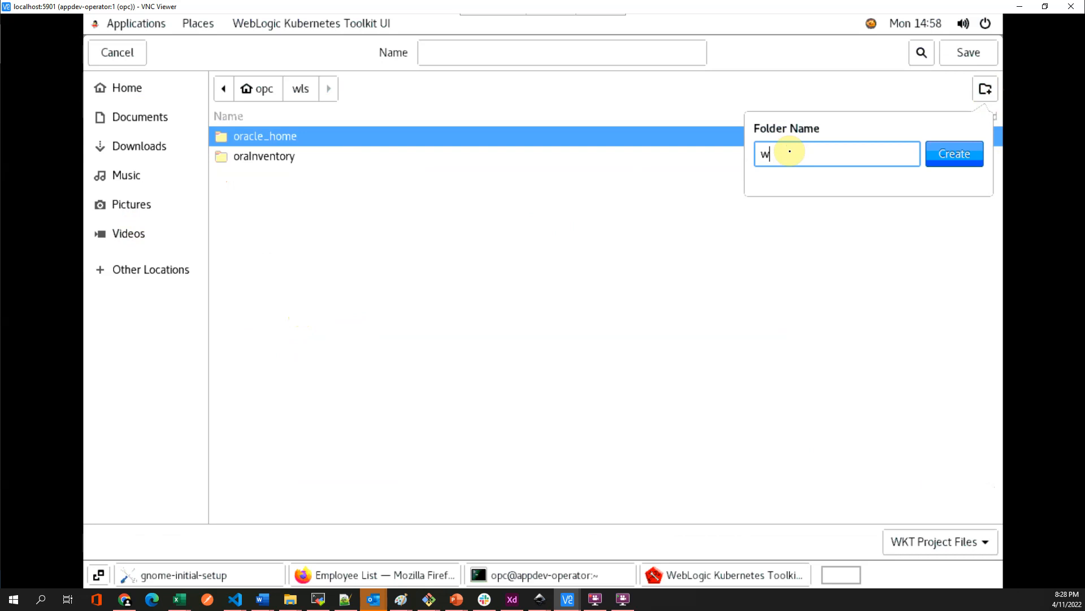
pyautogui.write('ktui')
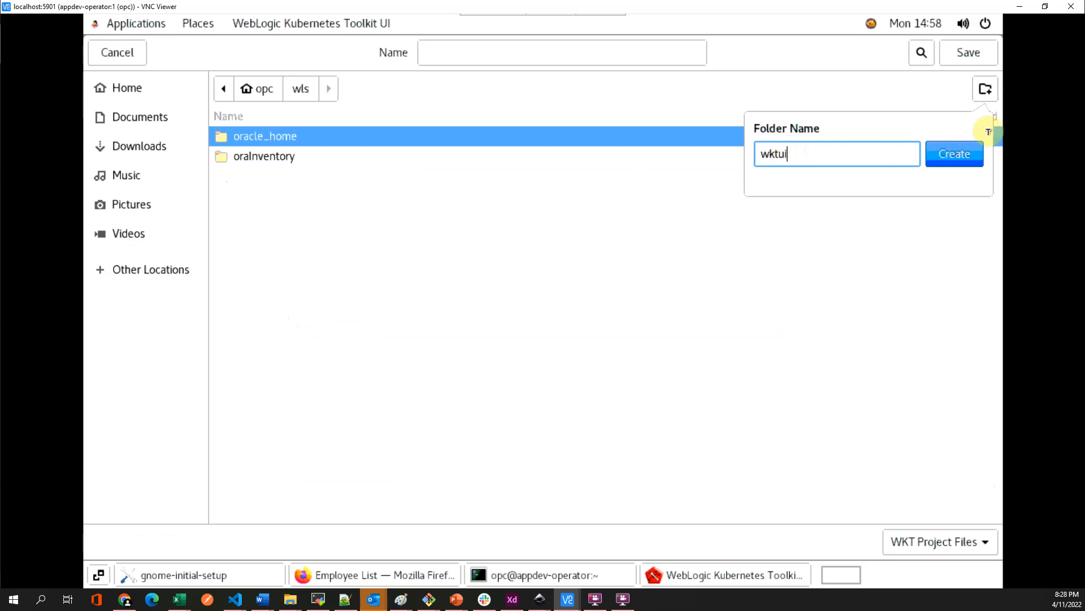
pyautogui.click(963, 154)
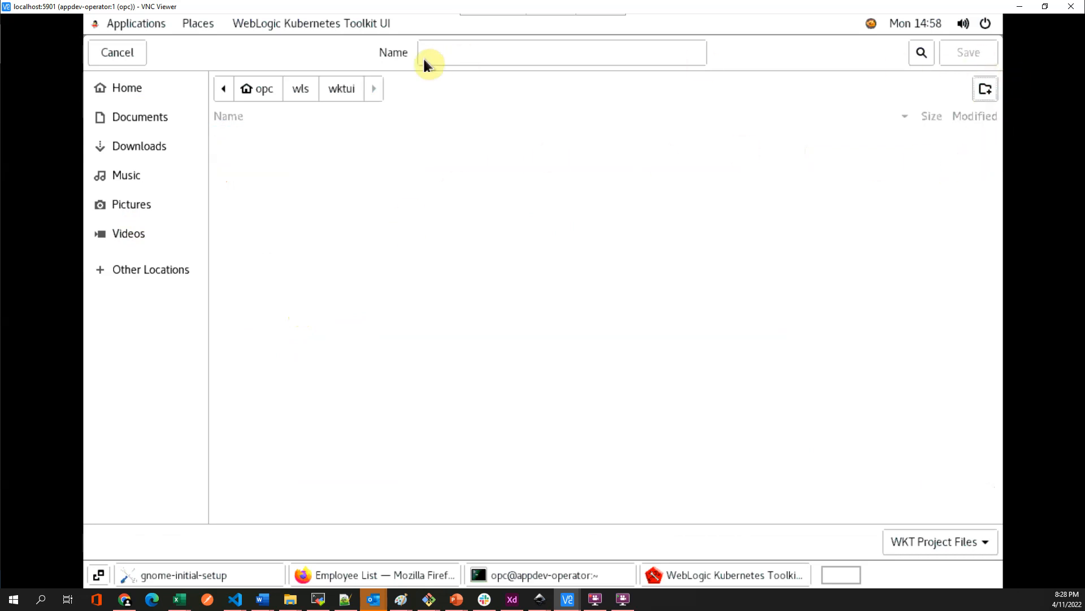
pyautogui.click(450, 46)
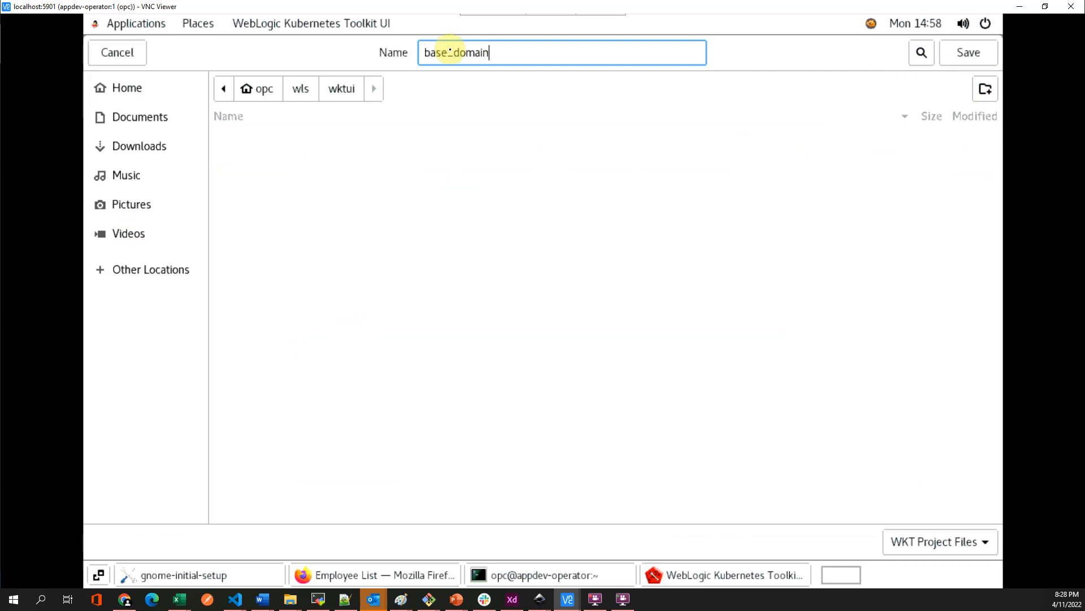
pyautogui.click(966, 53)
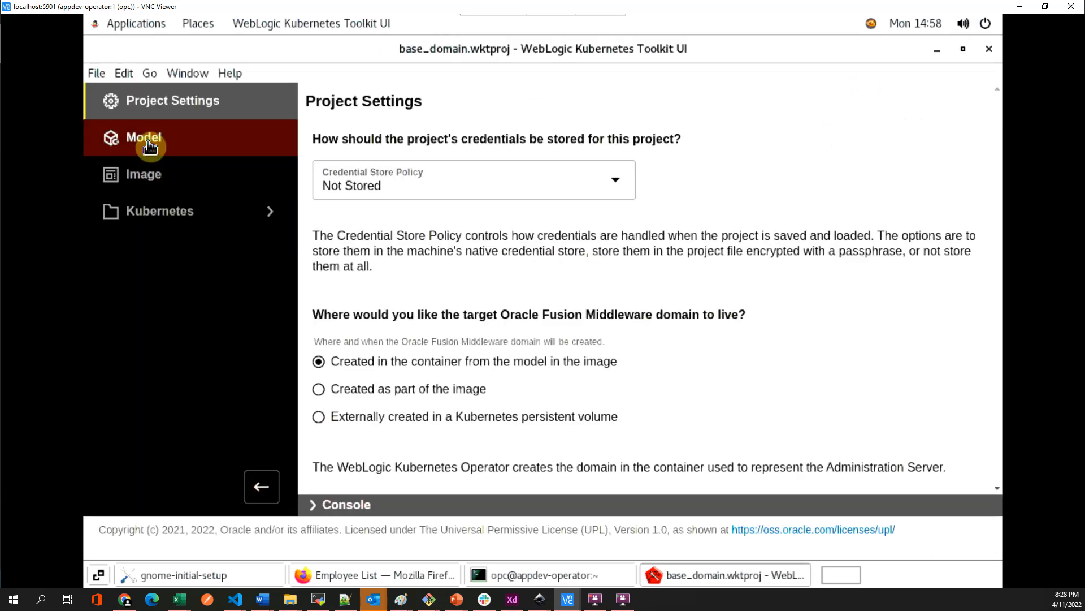
# - On Kubernetes Client Configuration, save all and confirm client 1.21.6 connects to cluster 1.21.5
pyautogui.click(231, 222)
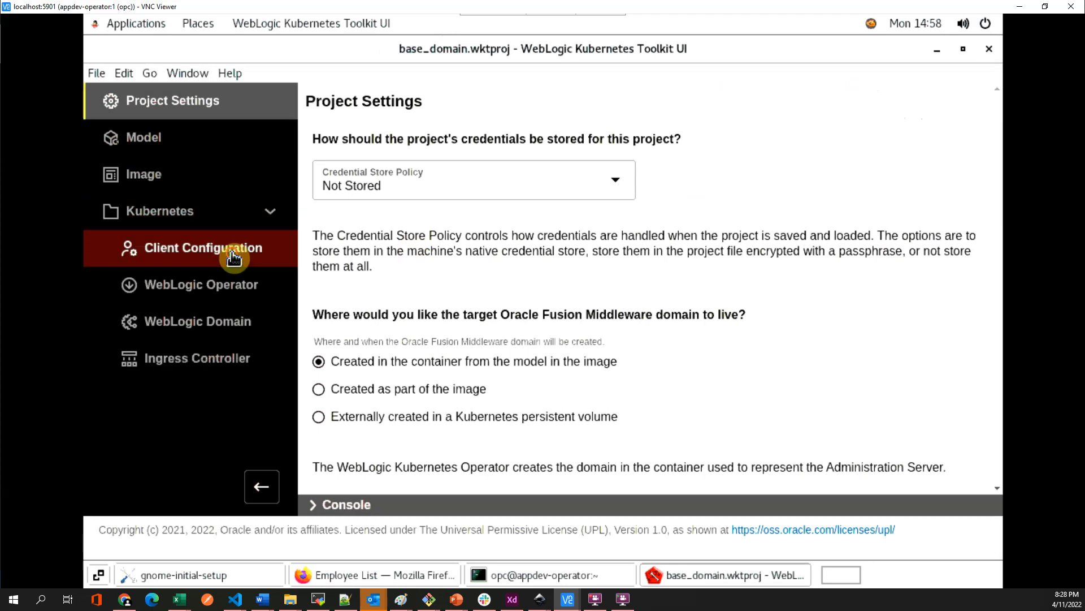
pyautogui.click(233, 260)
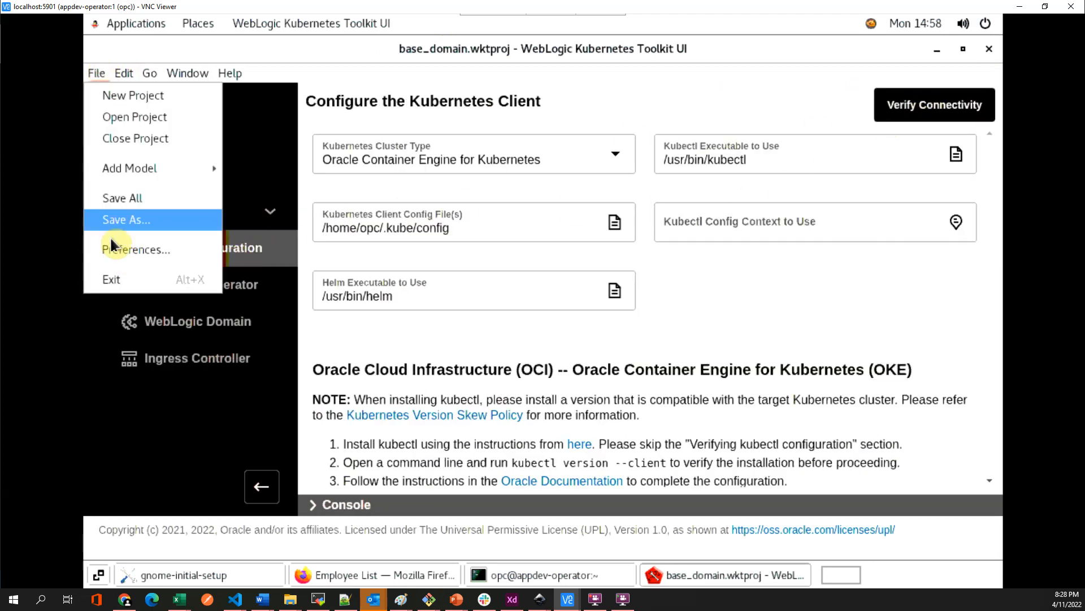
pyautogui.click(126, 197)
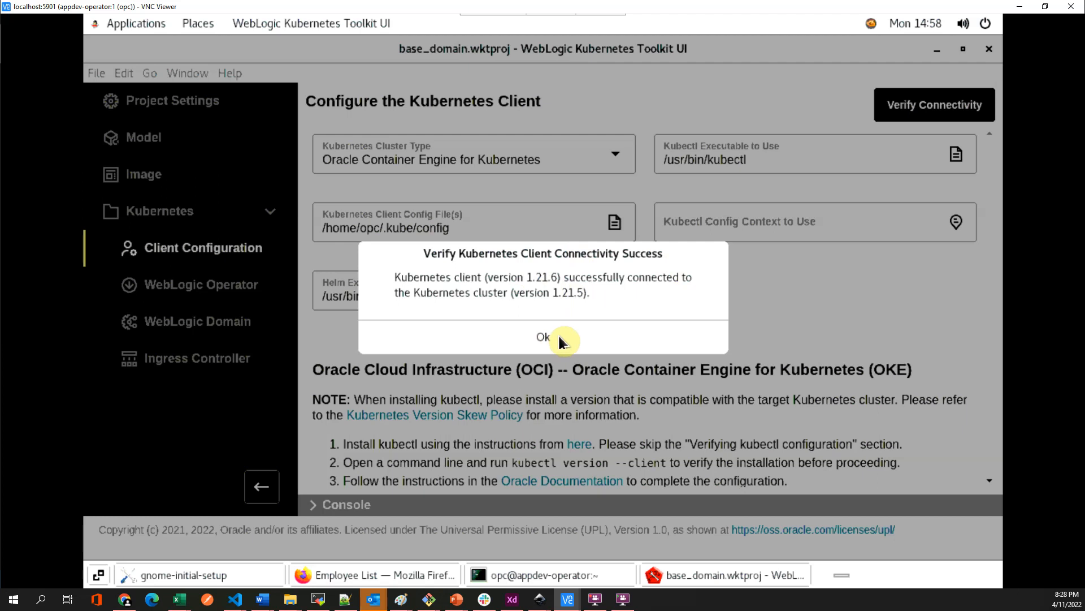
pyautogui.click(559, 340)
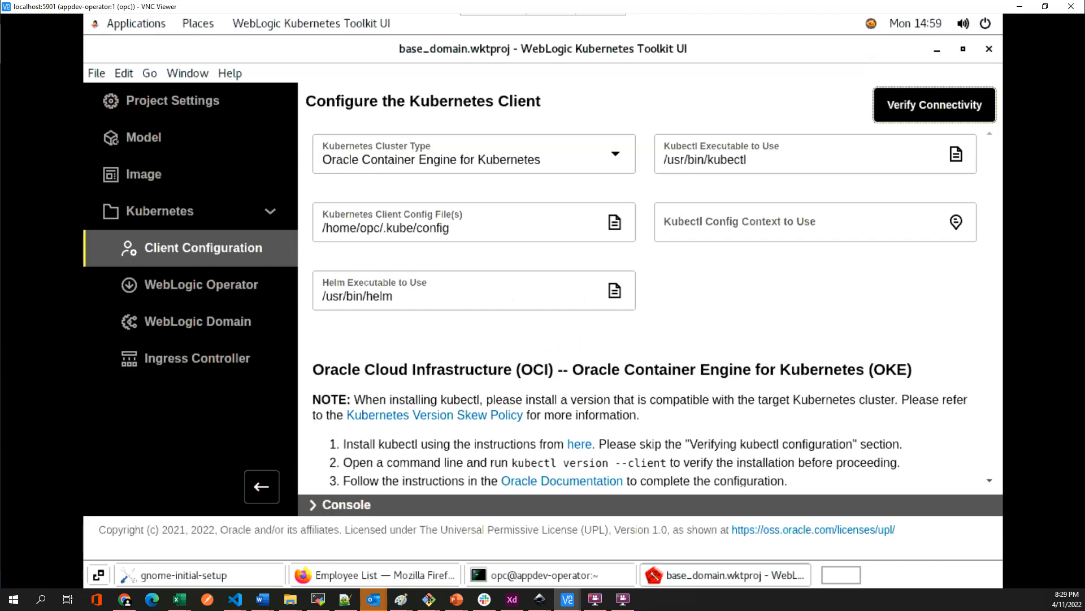